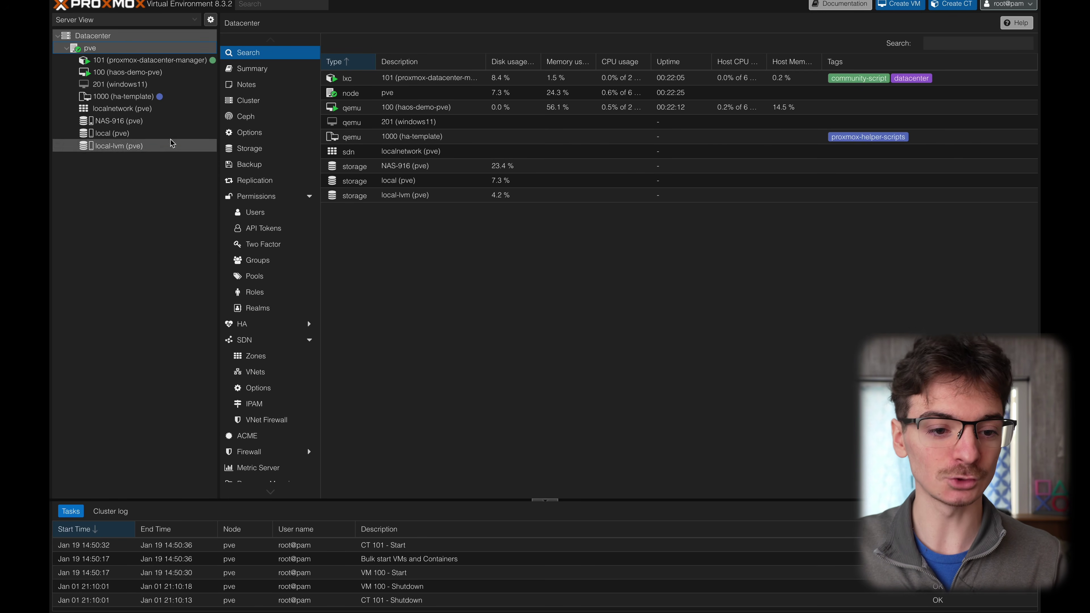
Step: Open a shell on node pve, run the copied Home Assistant OS VM helper script, and agree to create the VM
left_click(99, 49)
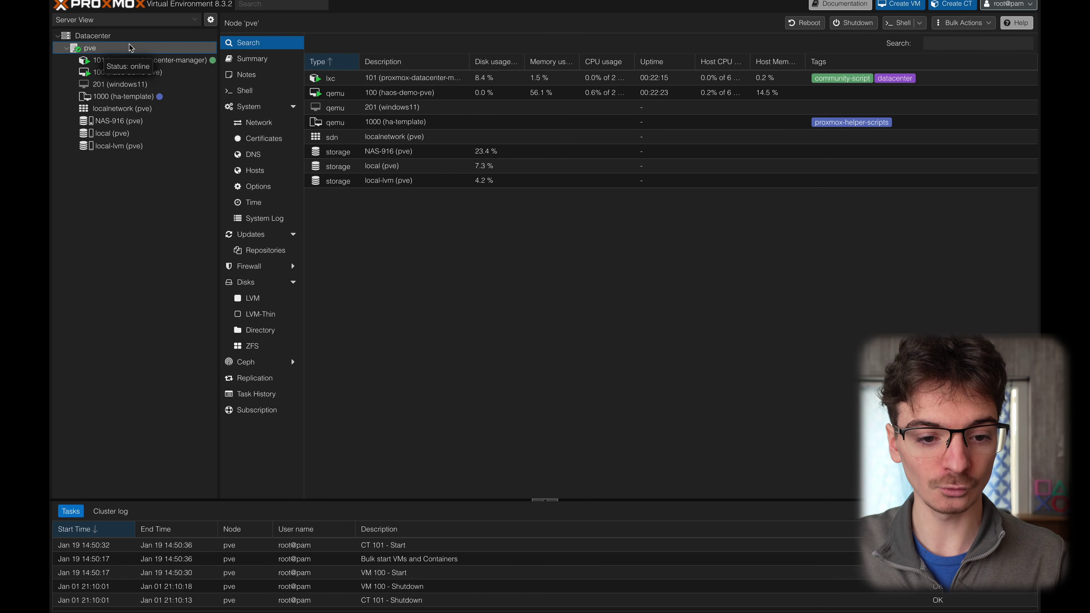
left_click(242, 89)
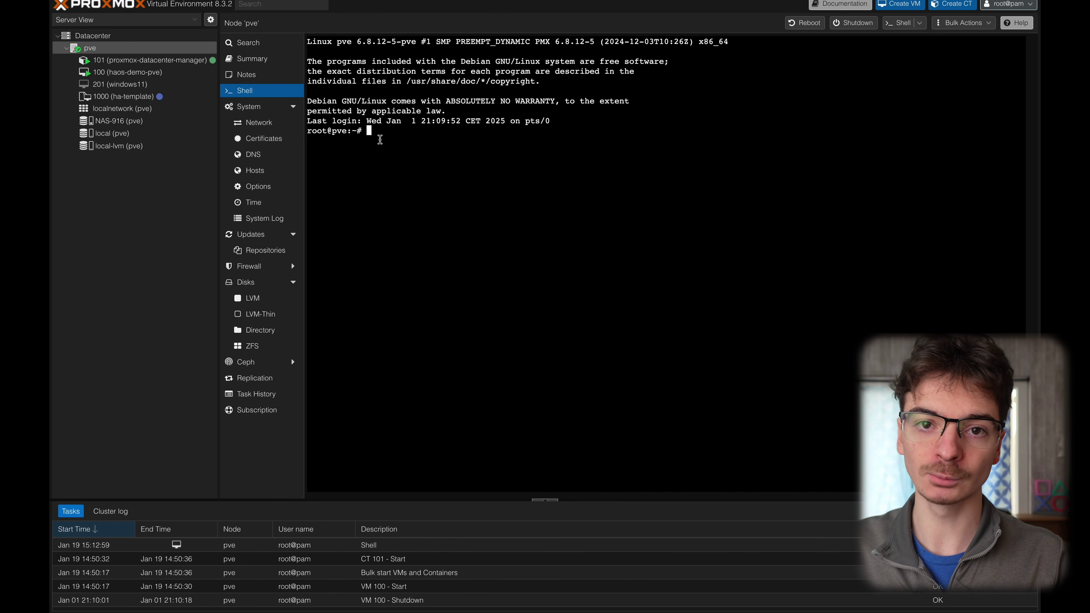
right_click(380, 139)
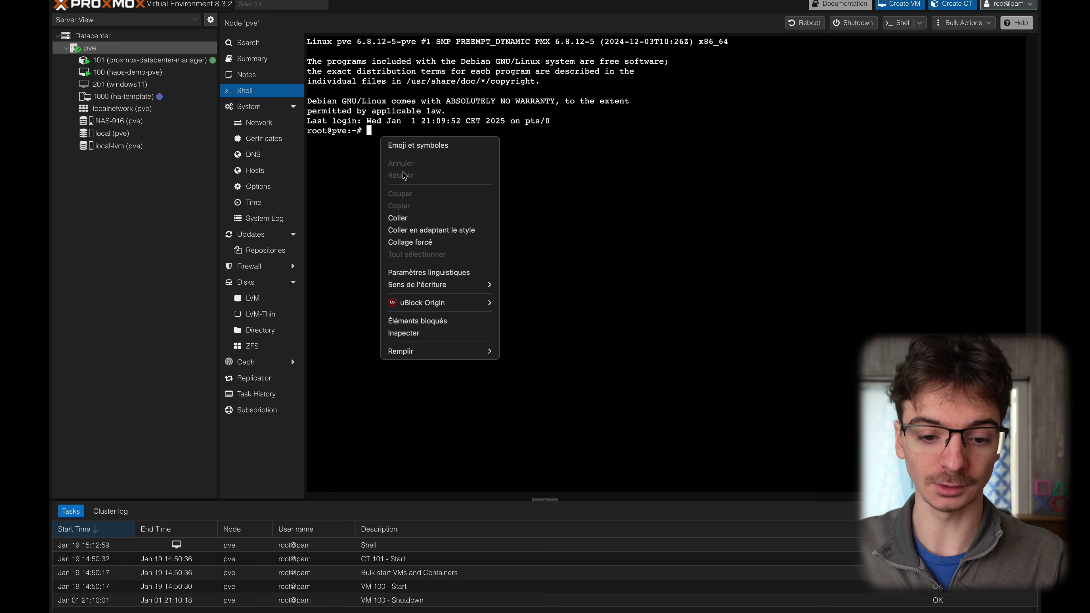
left_click(411, 211)
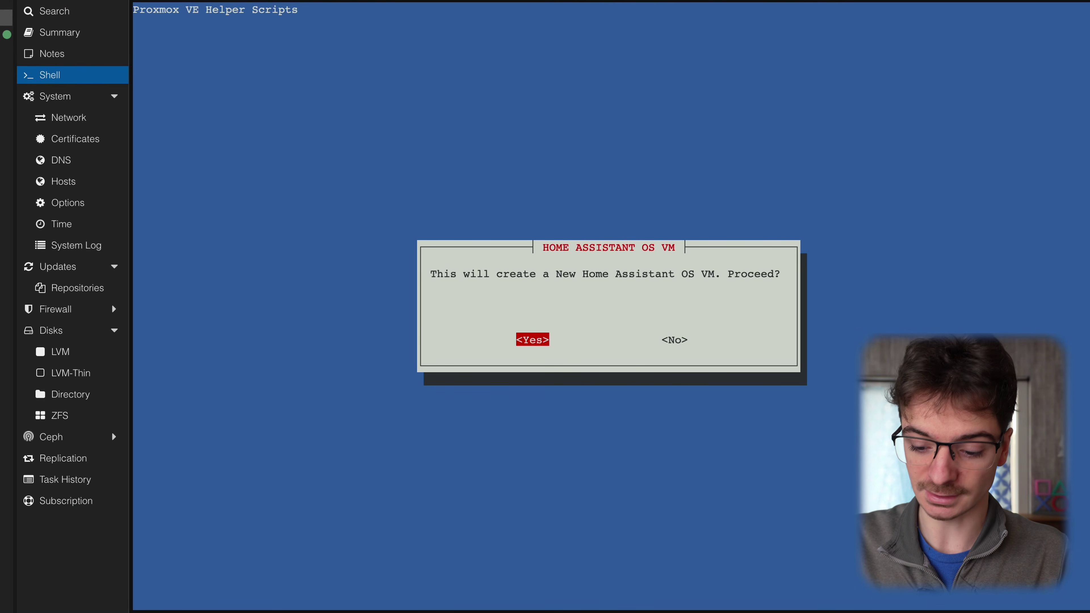
key("Return")
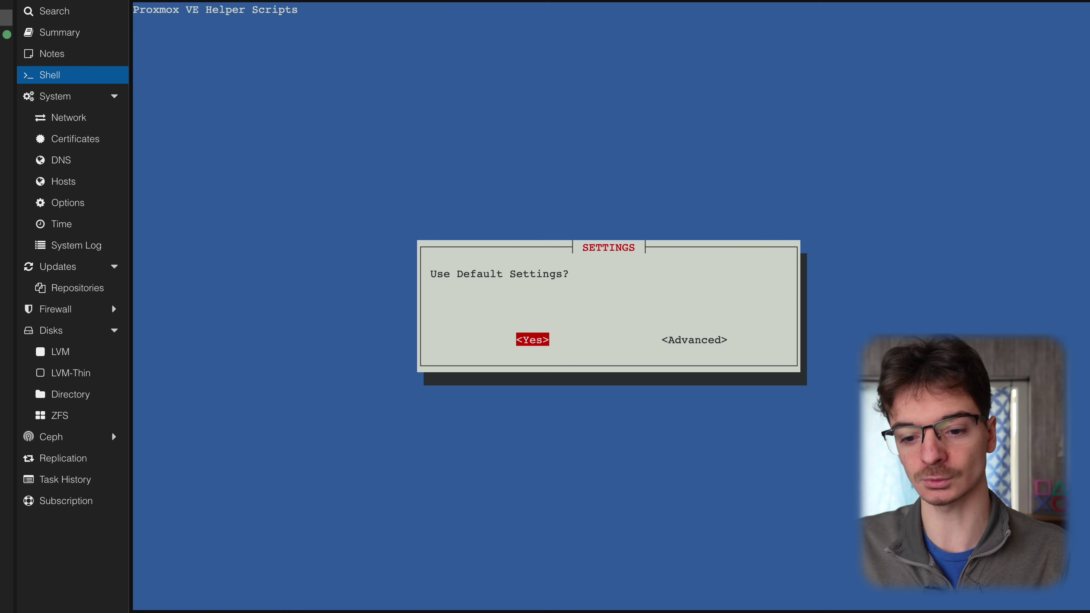
Step: Choose advanced settings for the new VM and select the stable HAOS version 14.1
key("Right")
key("Return")
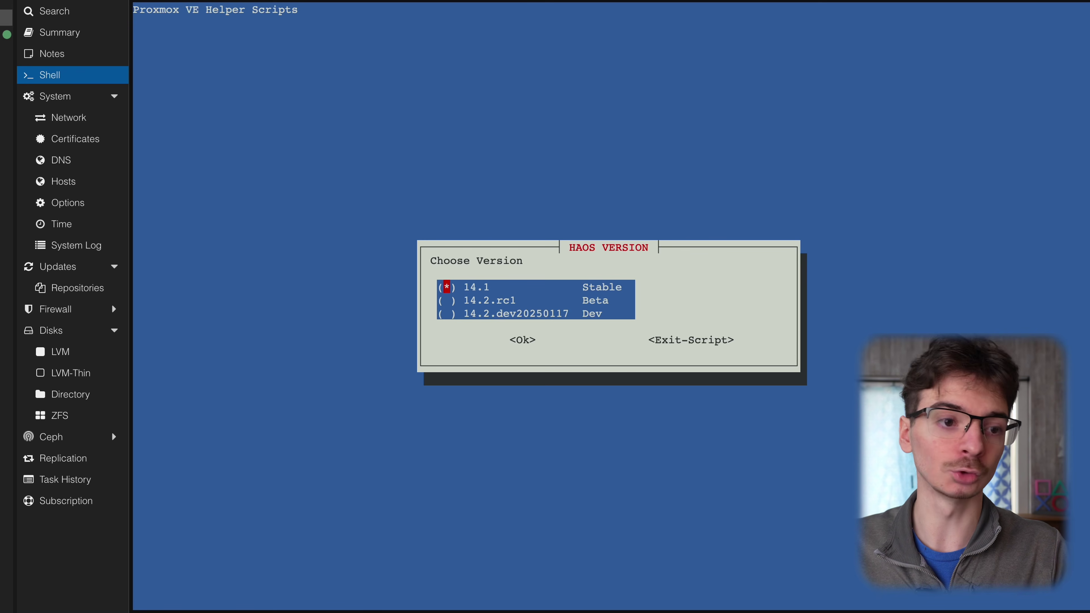
key("Tab")
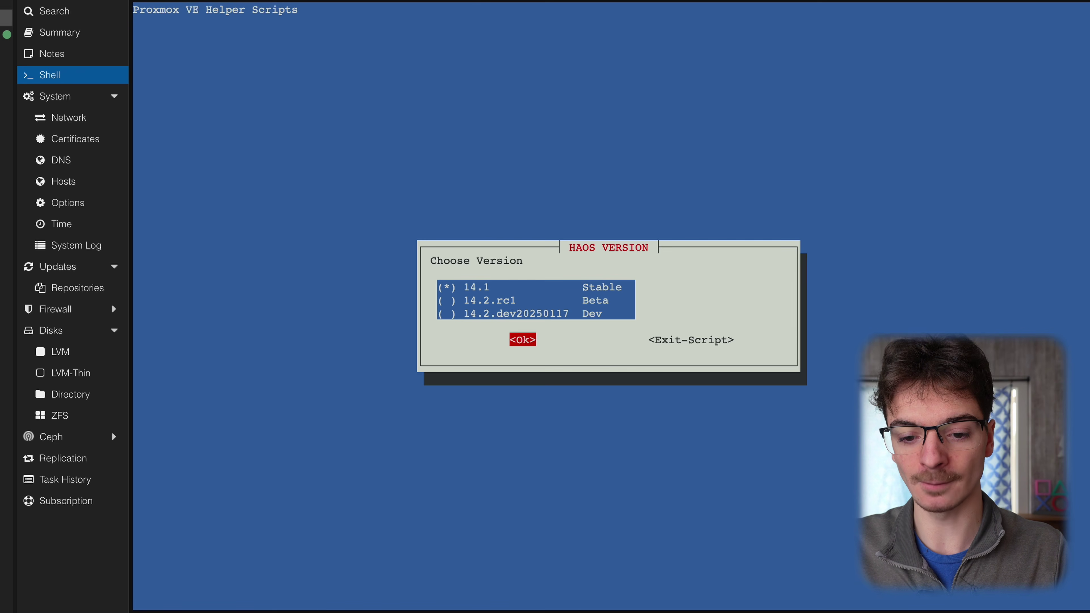
key("Return")
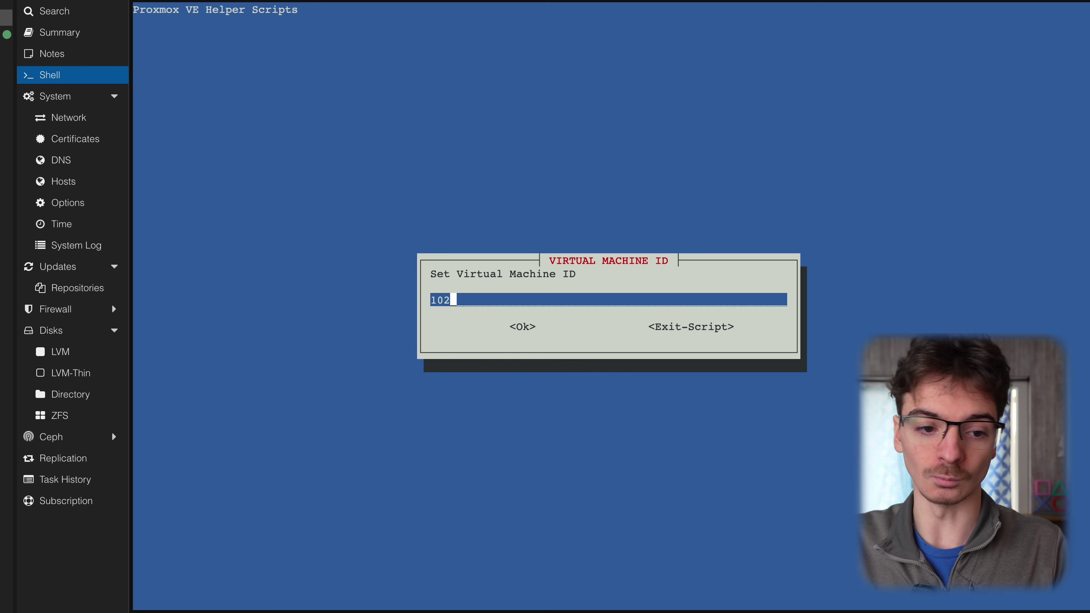
Step: Set the virtual machine ID to 708
key("BackSpace")
key("BackSpace")
key("BackSpace")
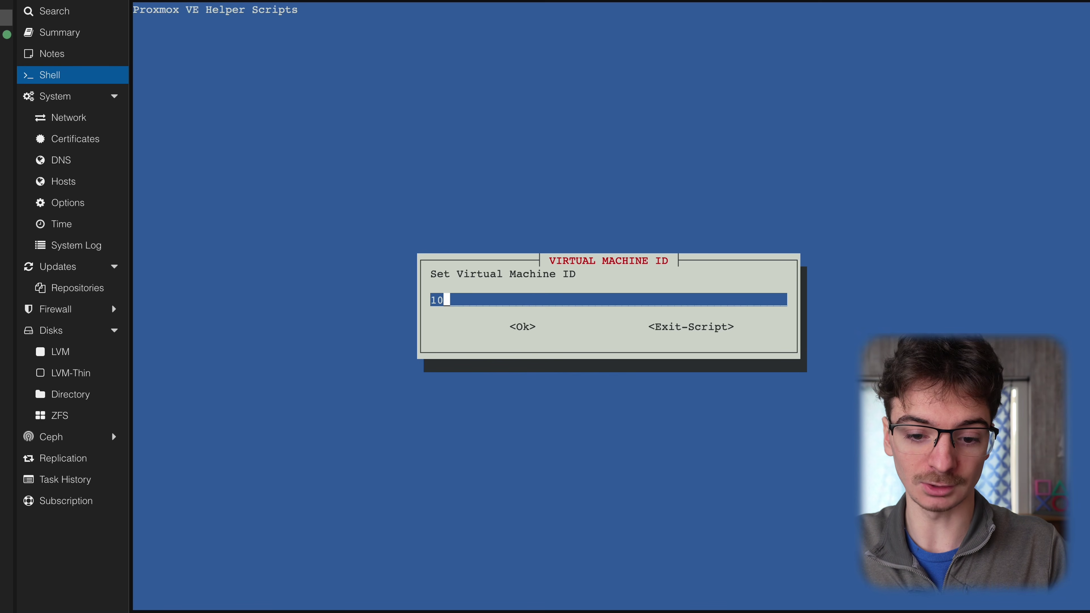
type("708")
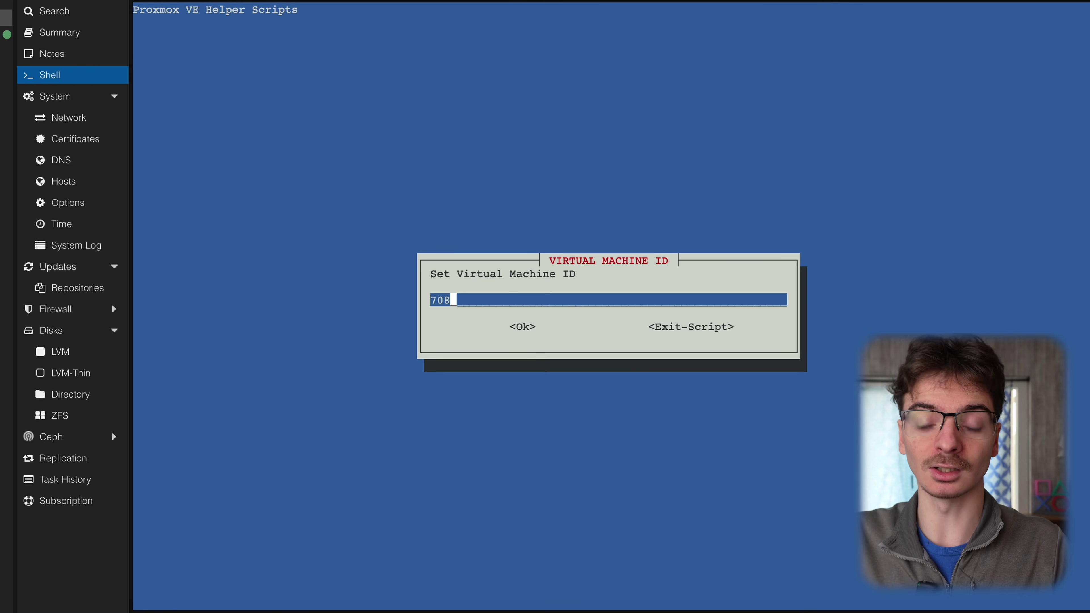
key("Tab")
key("Return")
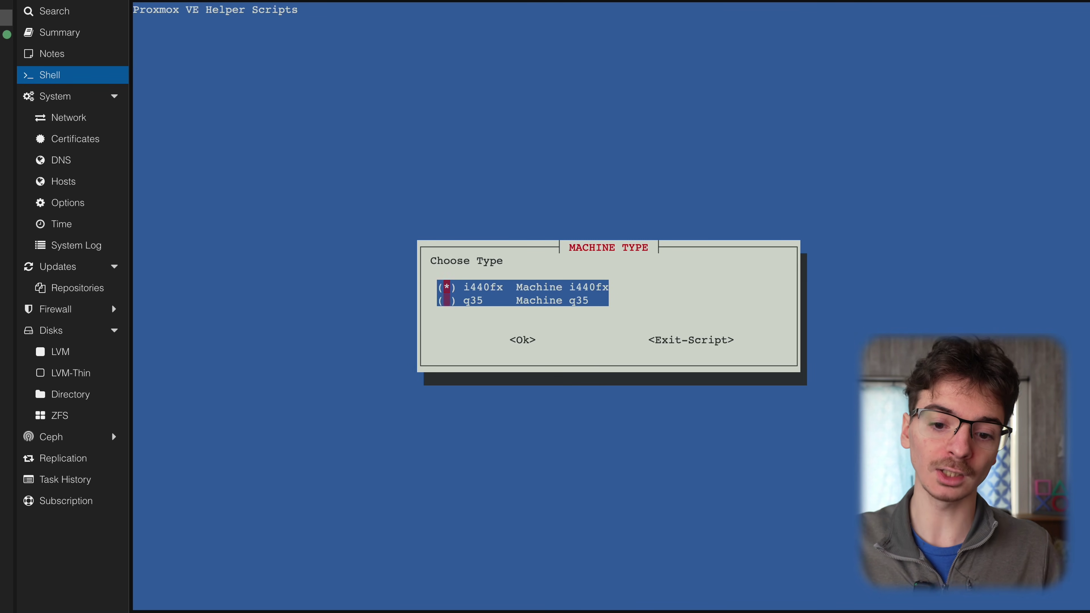
Step: Select q35 as the machine type and accept Write Through as the disk cache mode
key("Down")
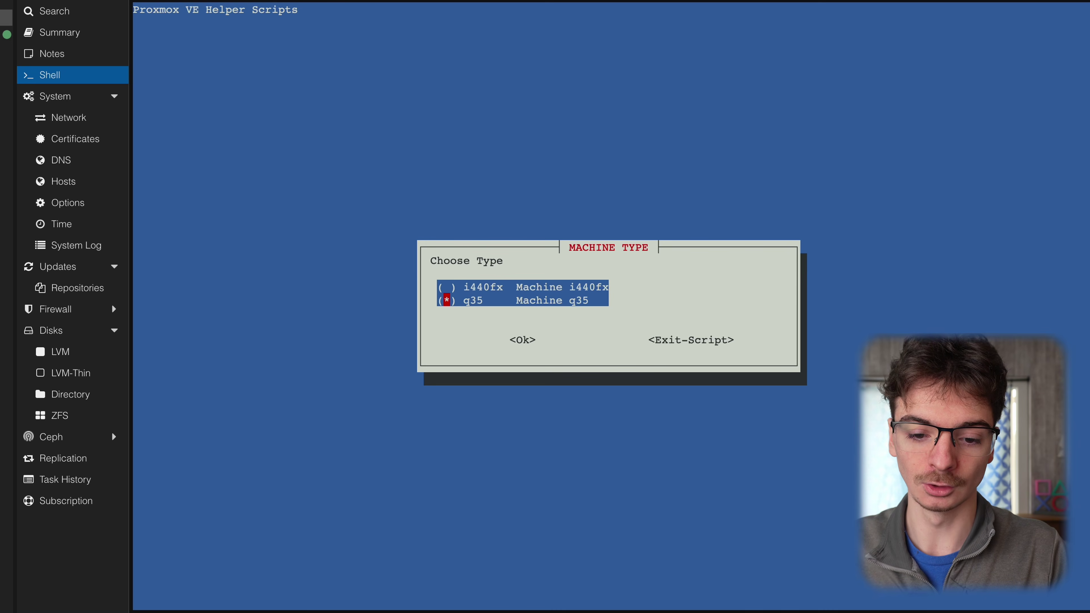
key("Tab")
key("Return")
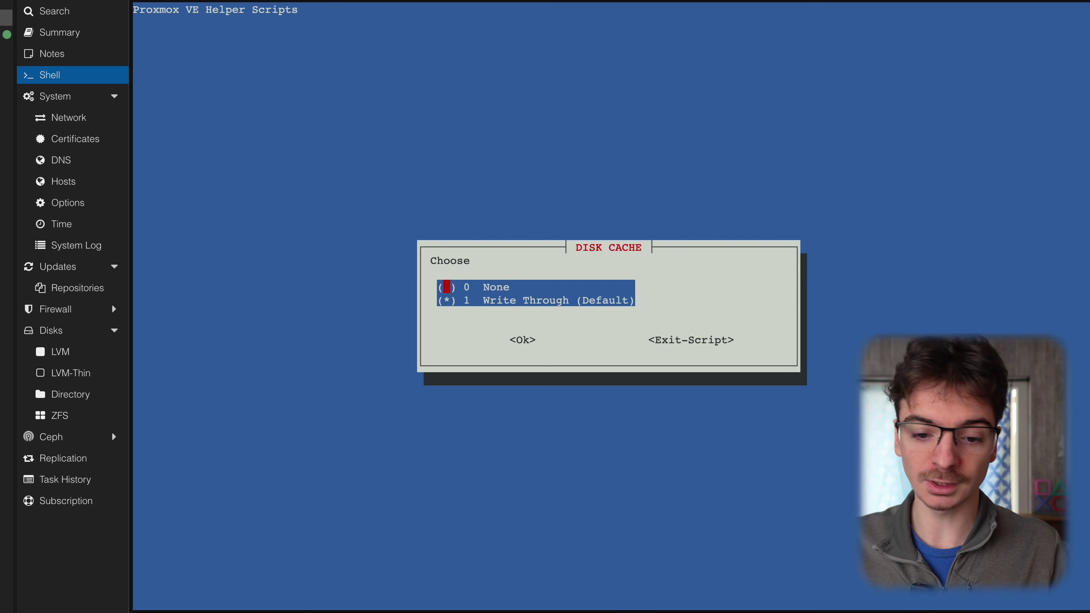
key("Tab")
key("Return")
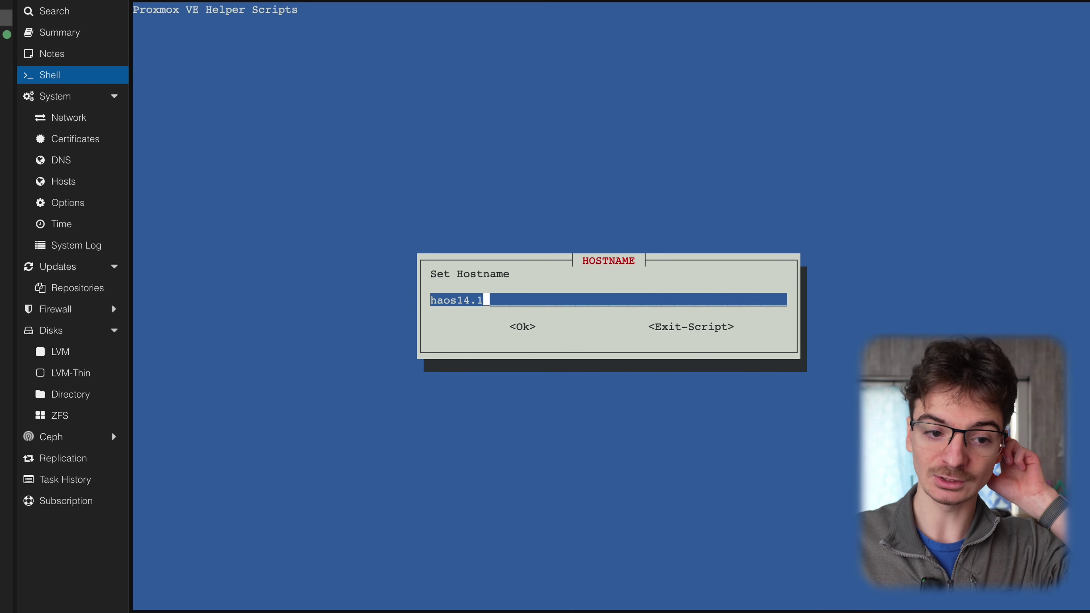
Step: Set the virtual machine's hostname to homeassistant
key("BackSpace")
key("BackSpace")
key("BackSpace")
key("BackSpace")
key("BackSpace")
key("BackSpace")
key("BackSpace")
key("BackSpace")
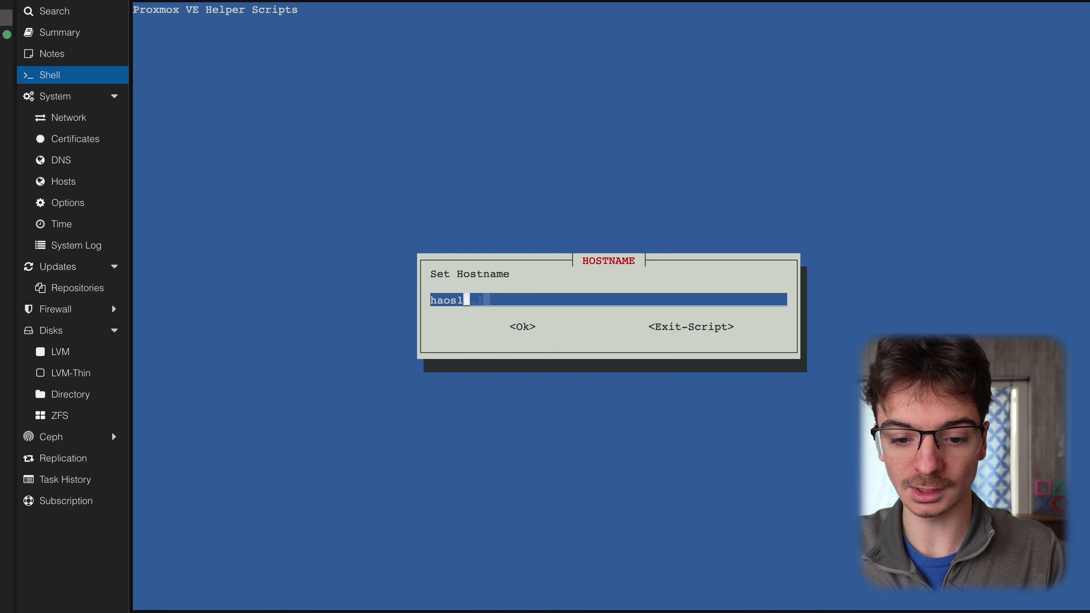
type("homeassistant")
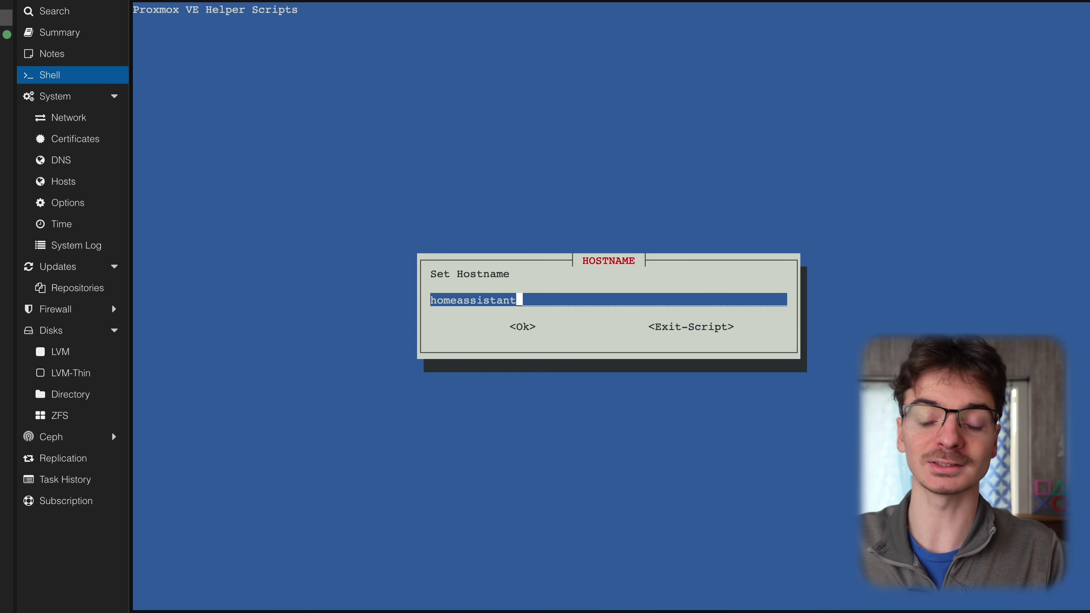
key("Tab")
key("Return")
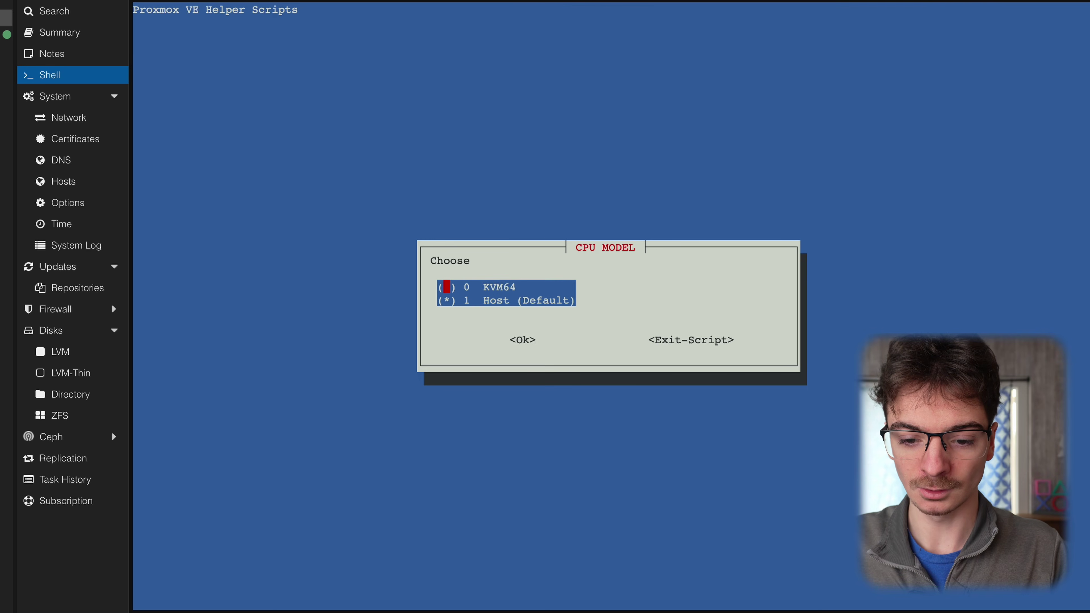
Step: Select Host as the VM's CPU model
key("Down")
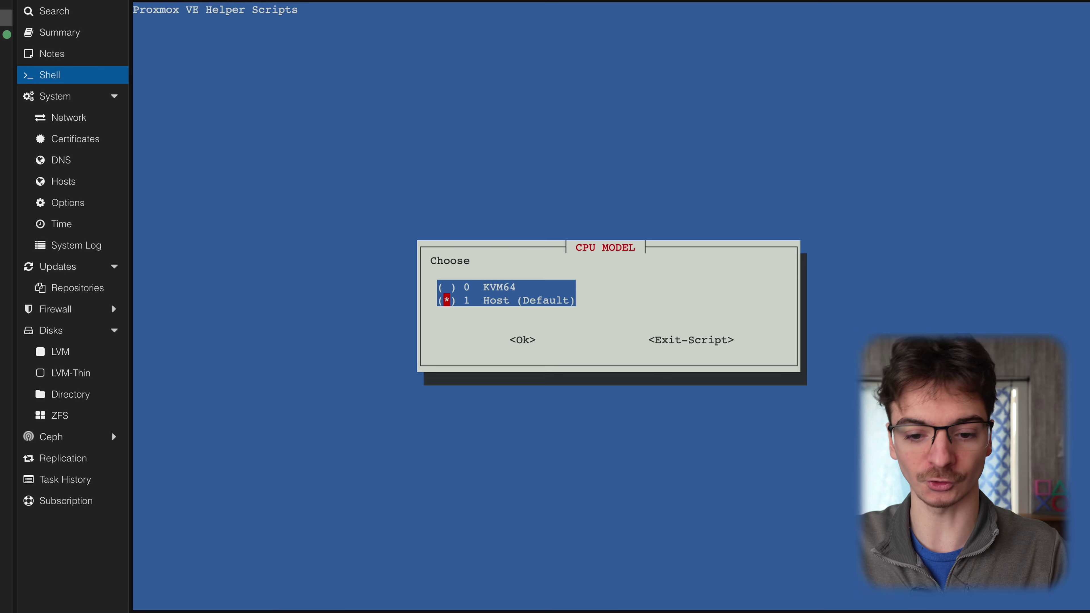
key("Tab")
key("Return")
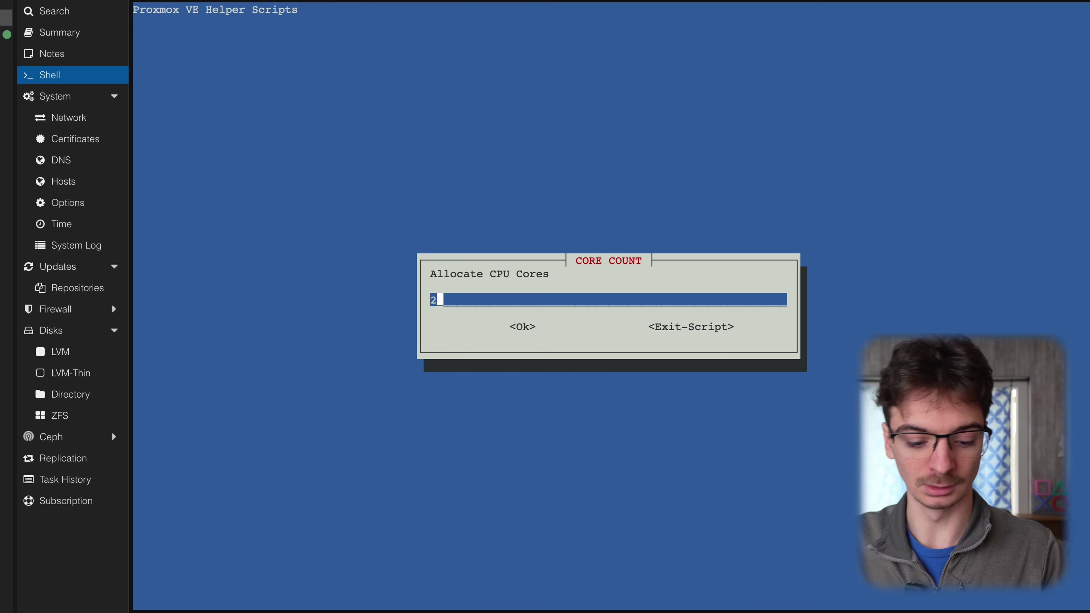
Step: Allocate 4 CPU cores and 4096 MiB of RAM to the VM
key("BackSpace")
type("4")
key("Tab")
key("Return")
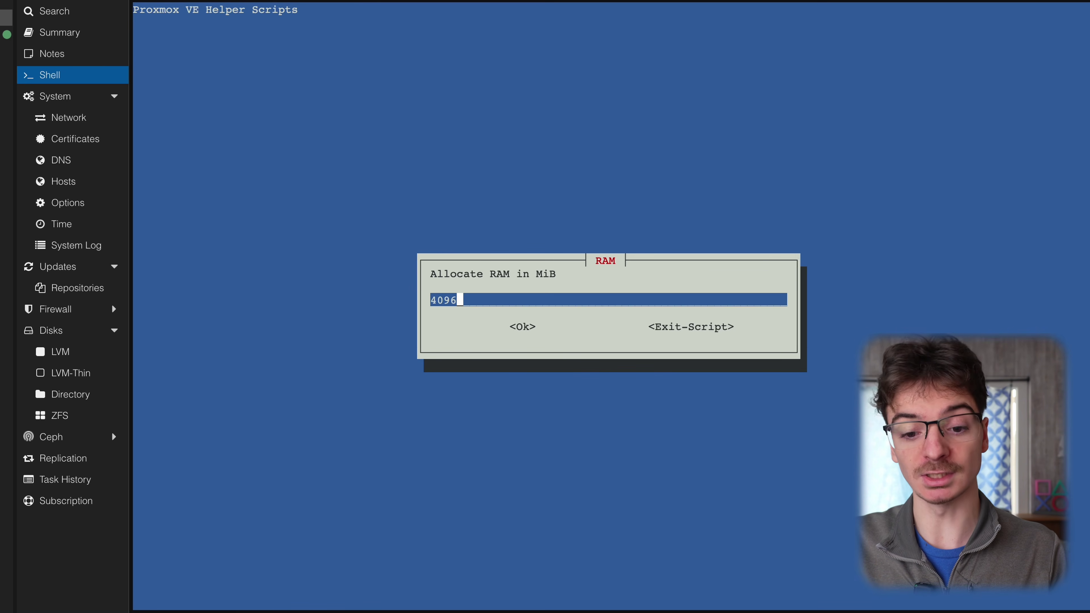
key("Tab")
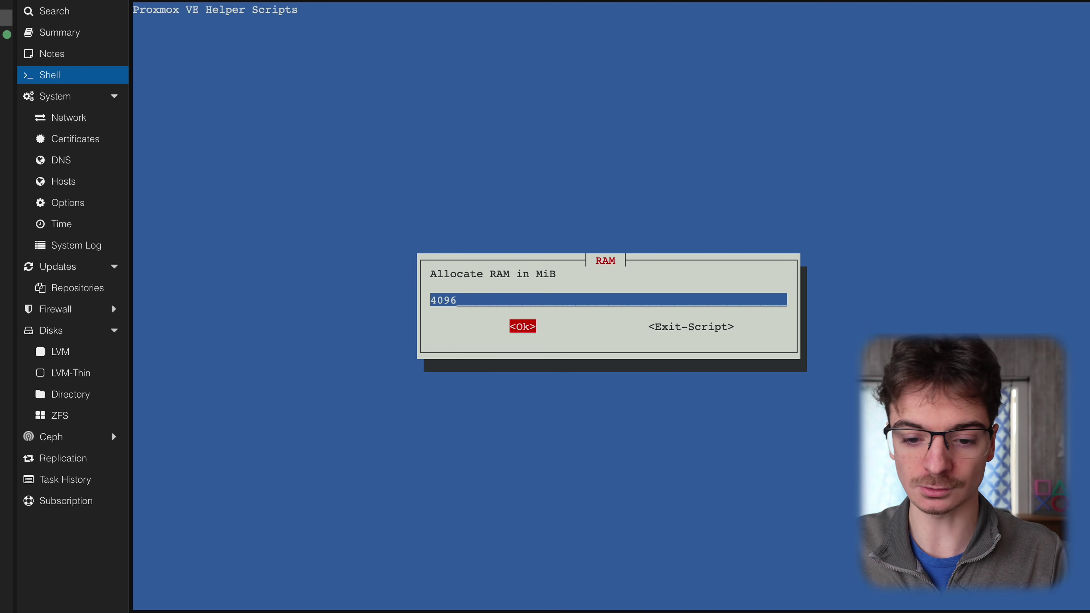
key("Return")
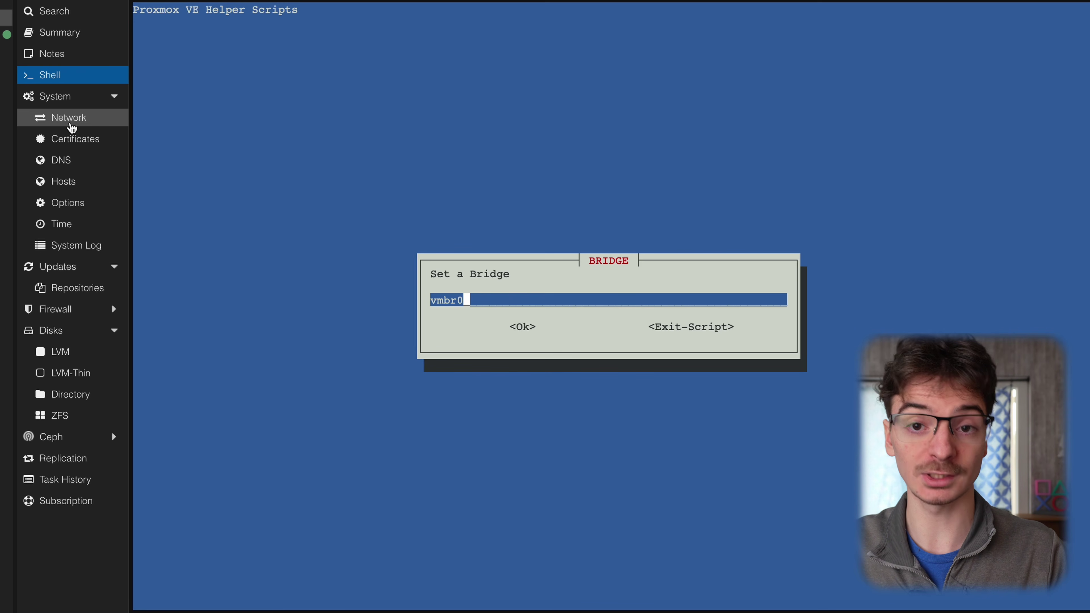
Step: Accept vmbr0 as the network bridge and keep the proposed MAC address
key("Tab")
key("Return")
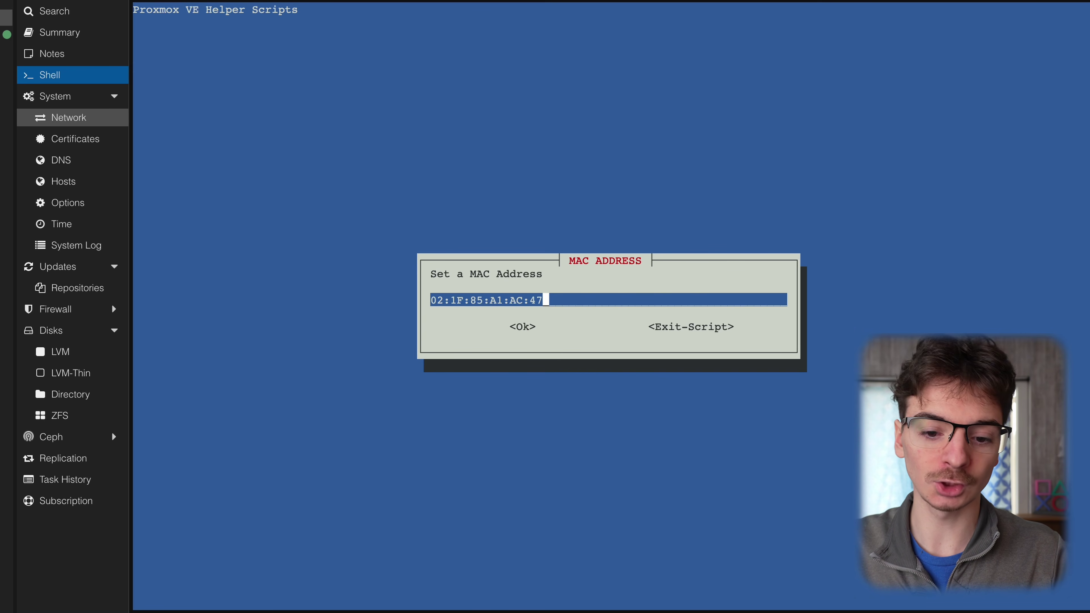
key("Tab")
key("Return")
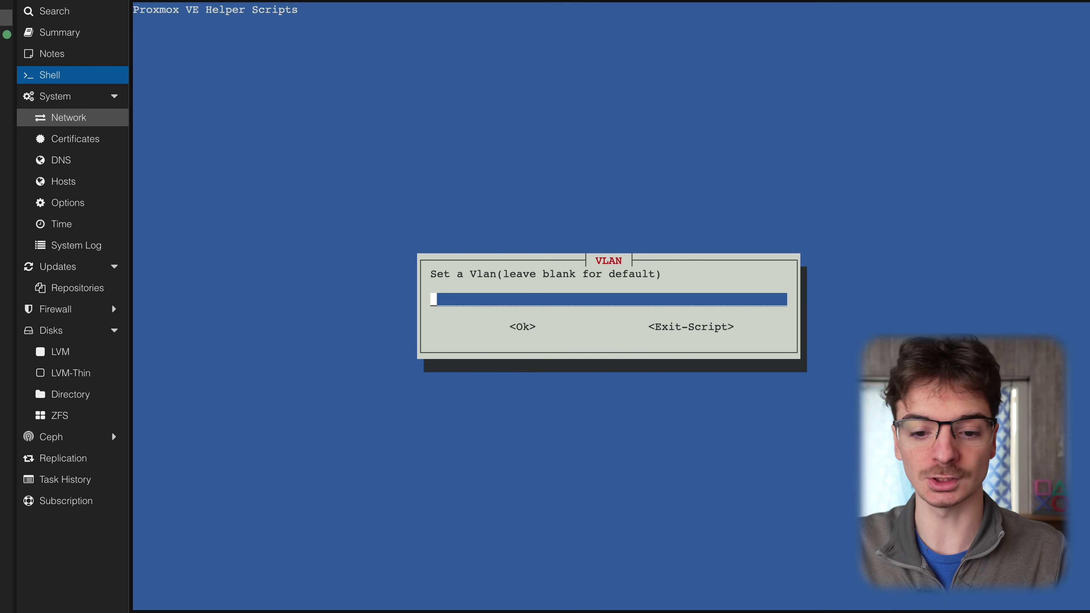
Step: Leave the VLAN and the interface MTU size blank to use their defaults
key("Tab")
key("Return")
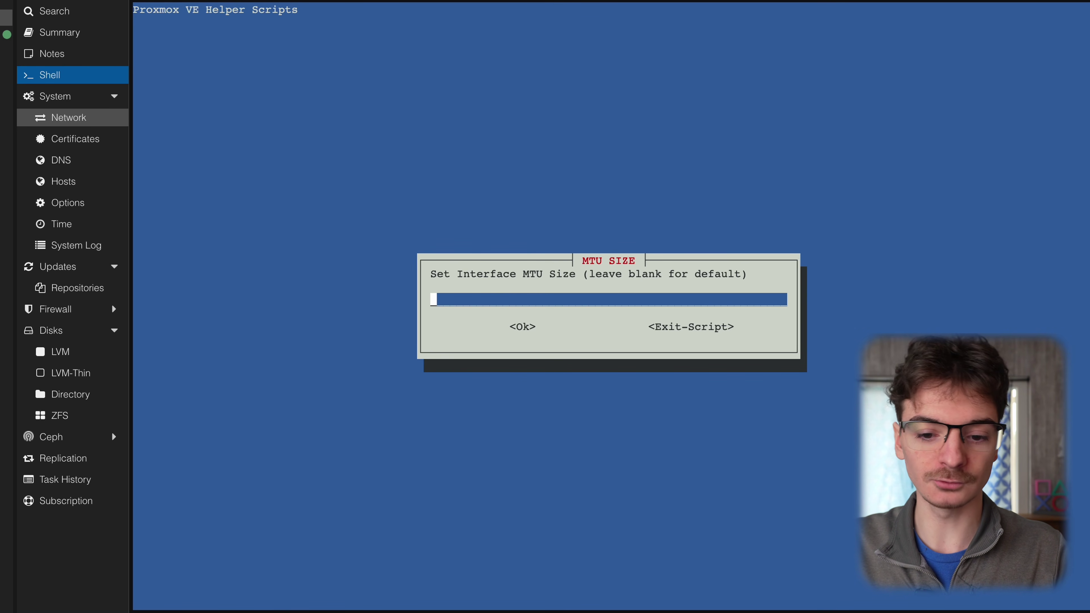
key("Tab")
key("Return")
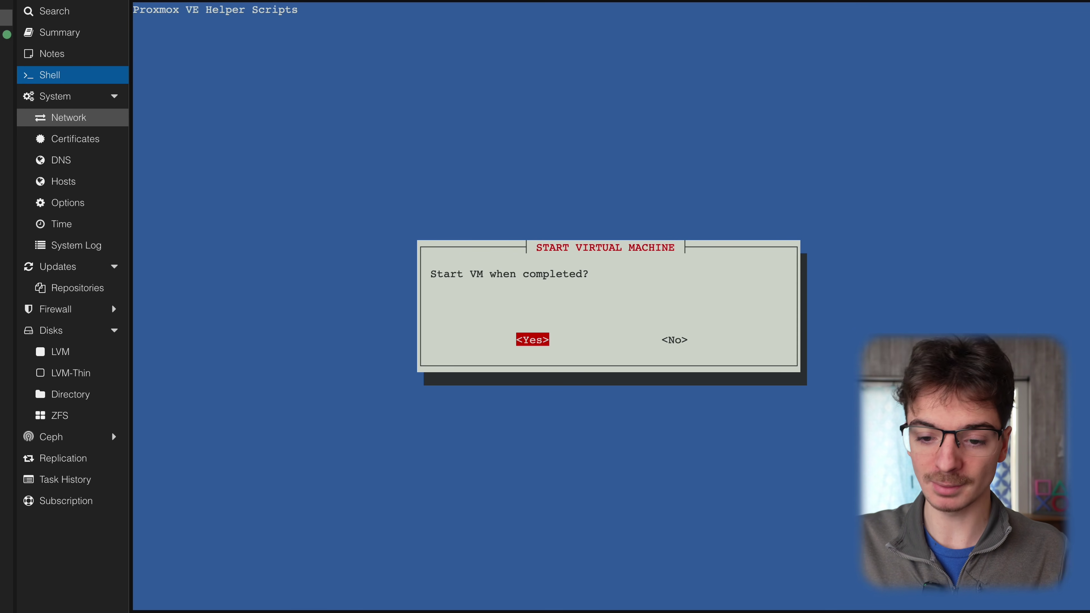
Step: Have the VM start when completed and create it on the local-lvm storage pool
key("Return")
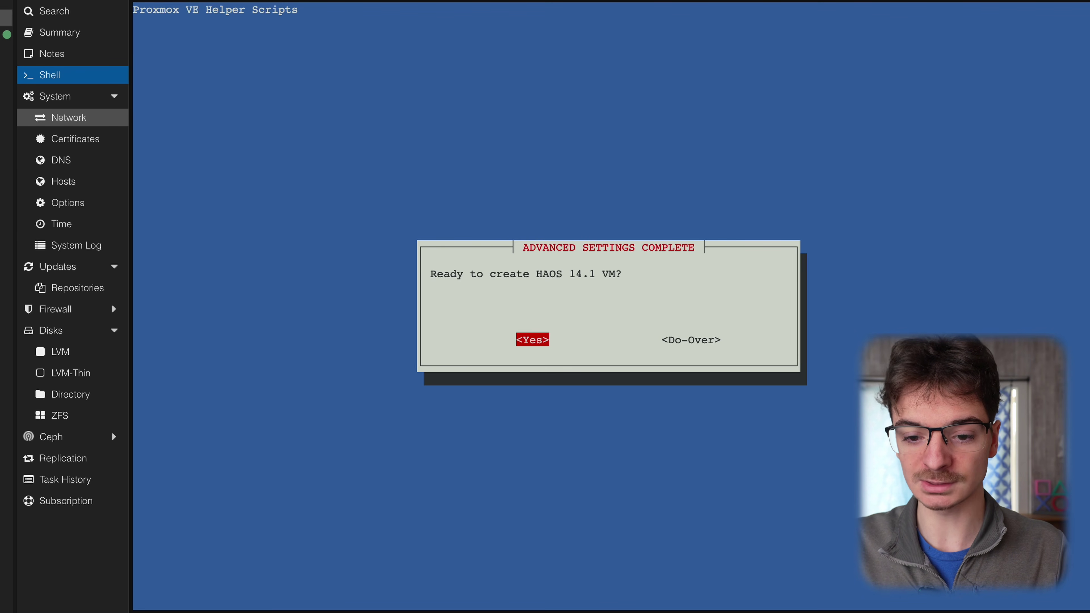
key("Right")
key("Left")
key("Return")
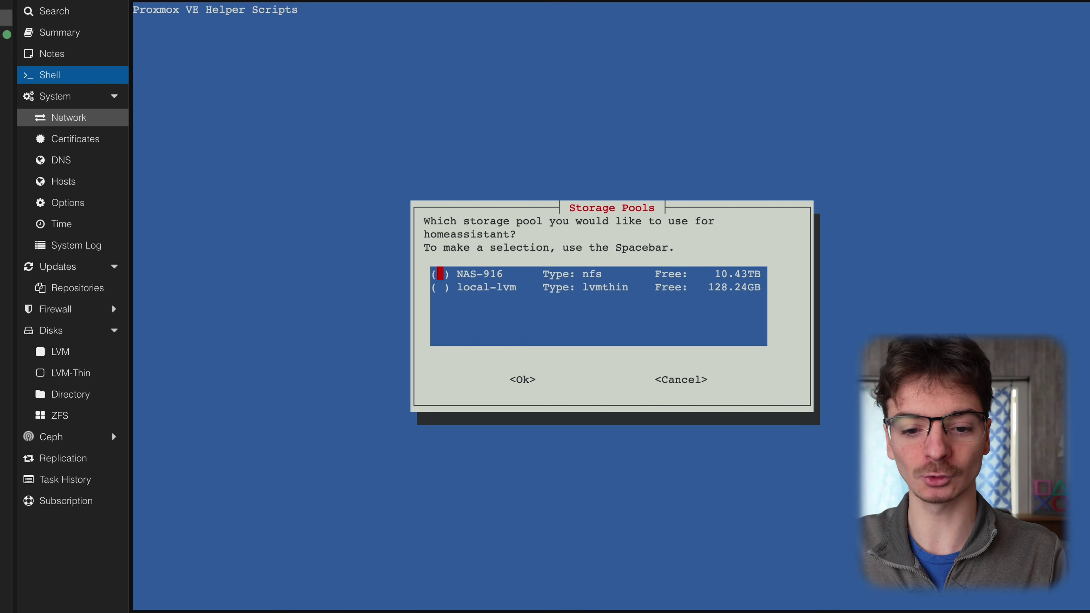
key("Down")
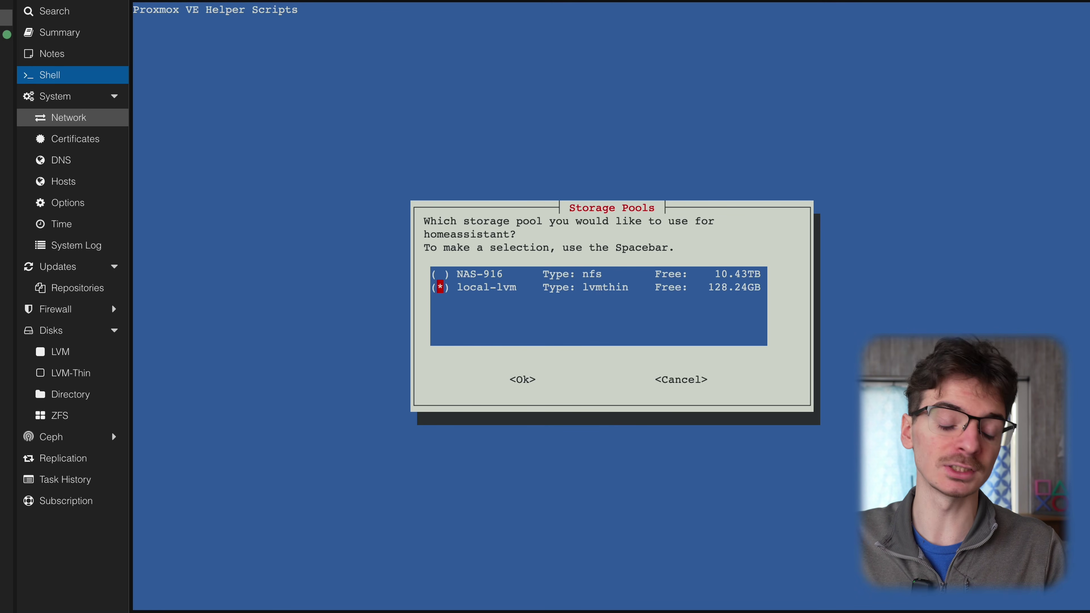
key("Return")
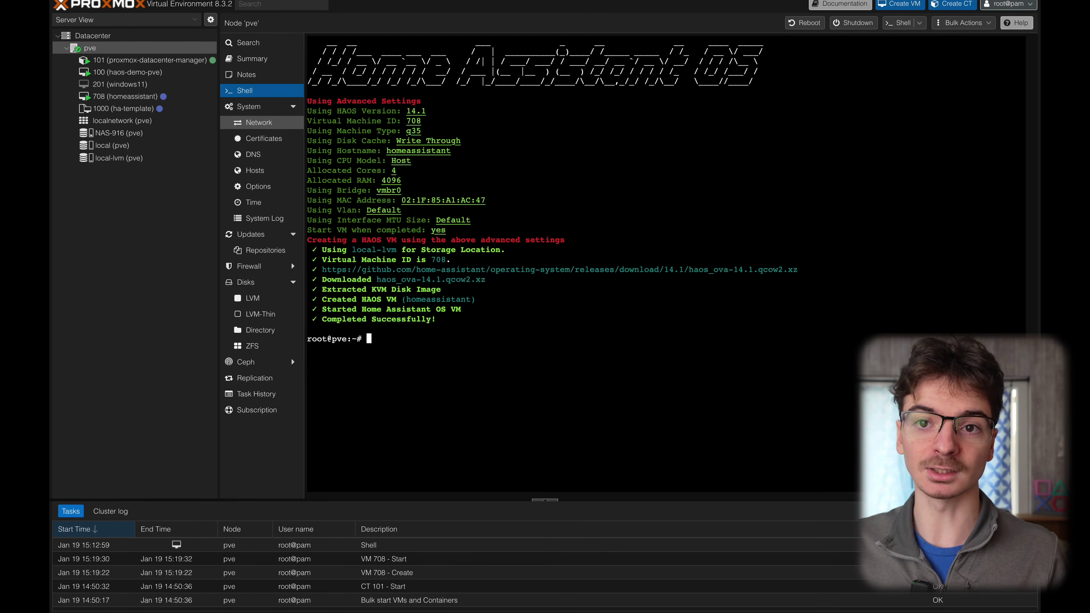
Step: Remove the proxmox-helper-scripts tag from virtual machine 708 (homeassistant)
left_click(112, 97)
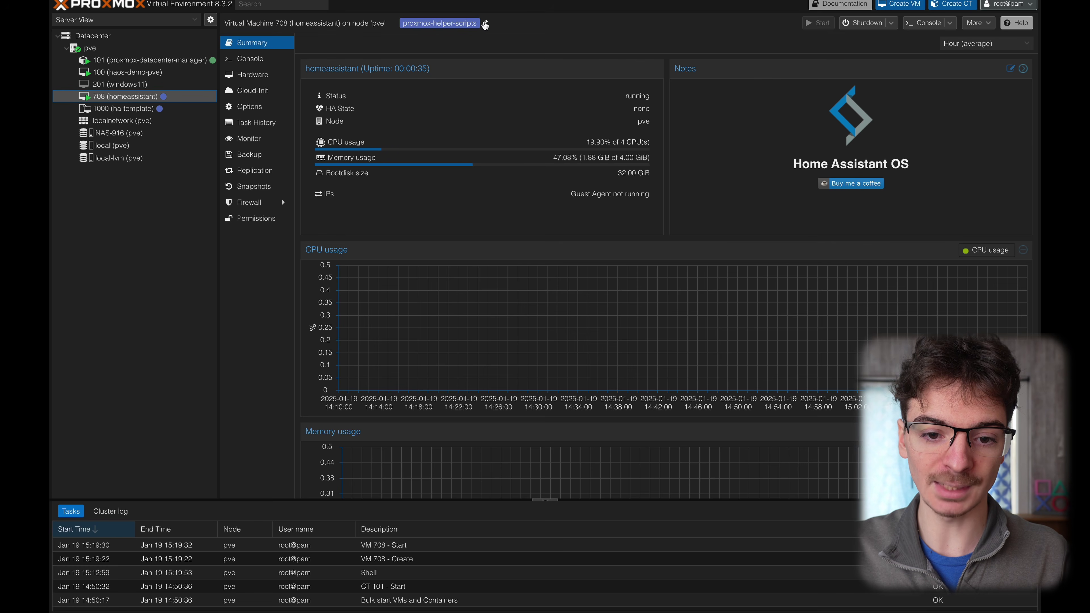
left_click(485, 24)
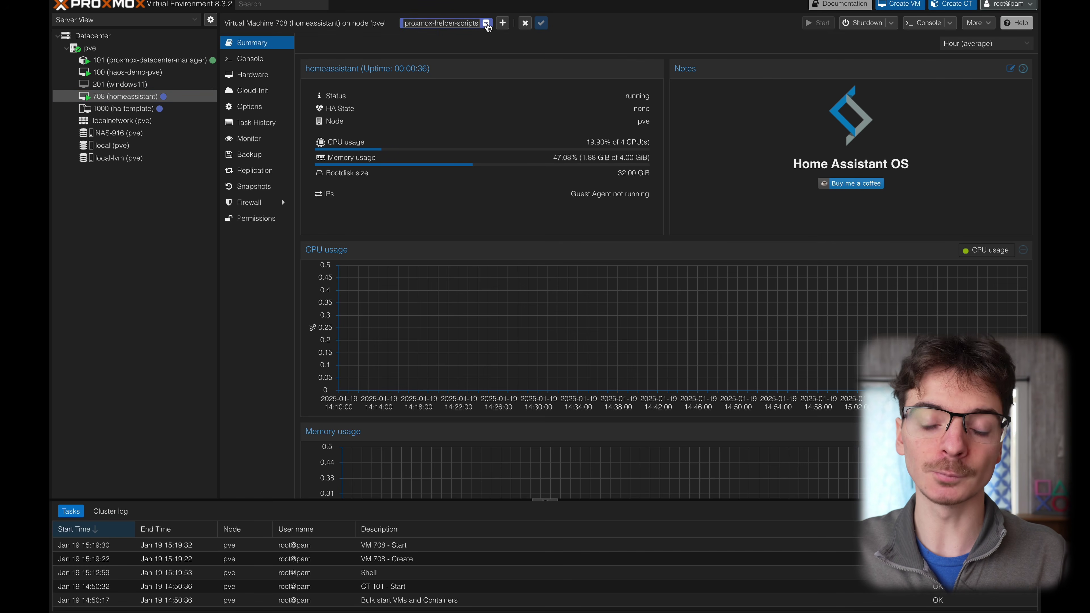
left_click(486, 24)
left_click(474, 23)
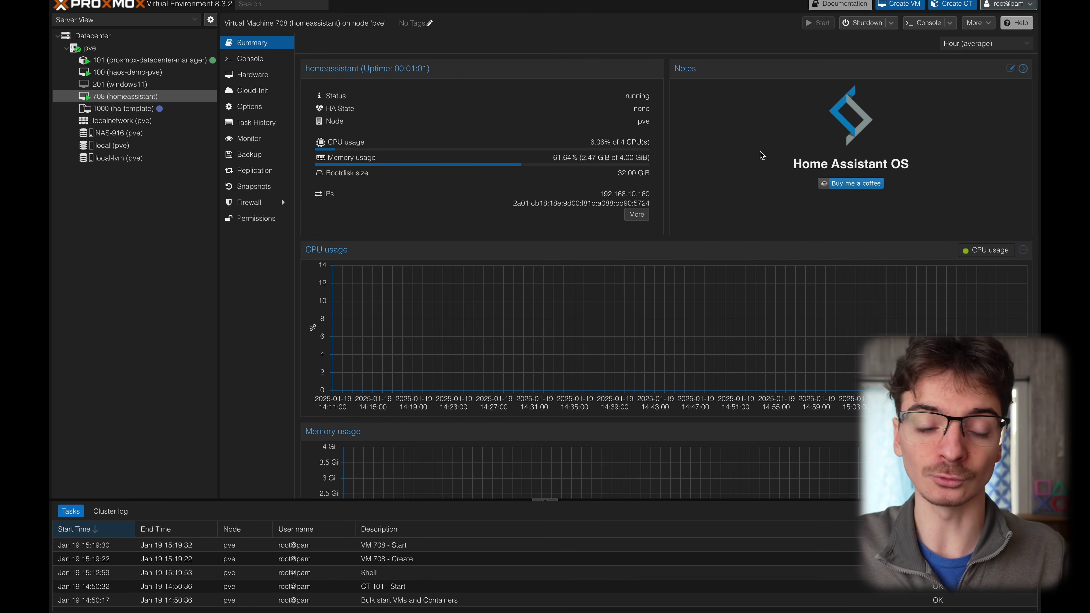
Step: Open the homeassistant VM's console, and load the Home Assistant web interface at 192.168.10.160:8123 in the browser
left_click(267, 61)
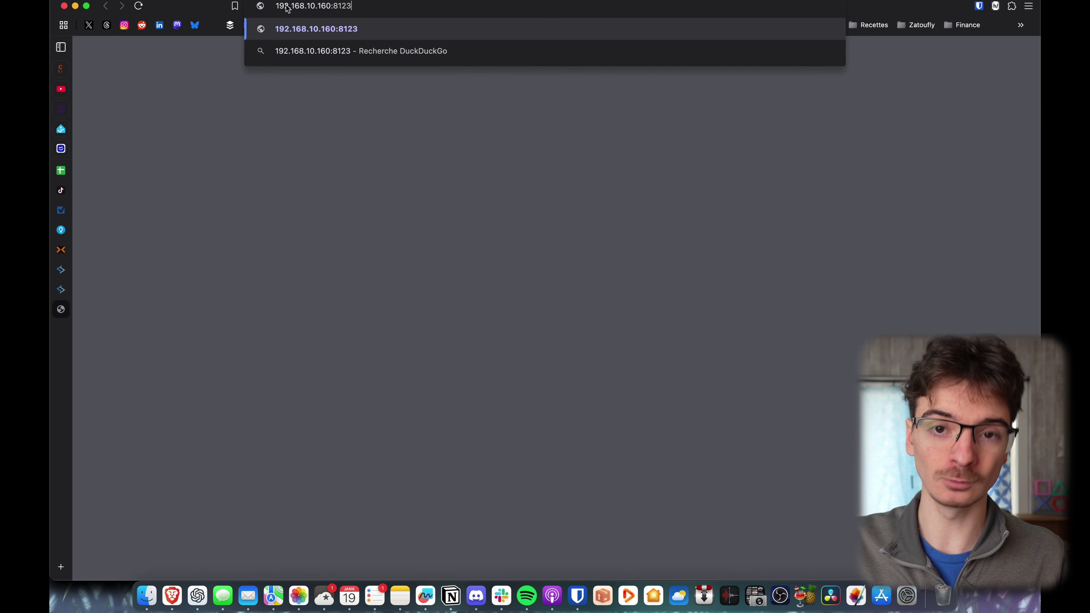
key("Return")
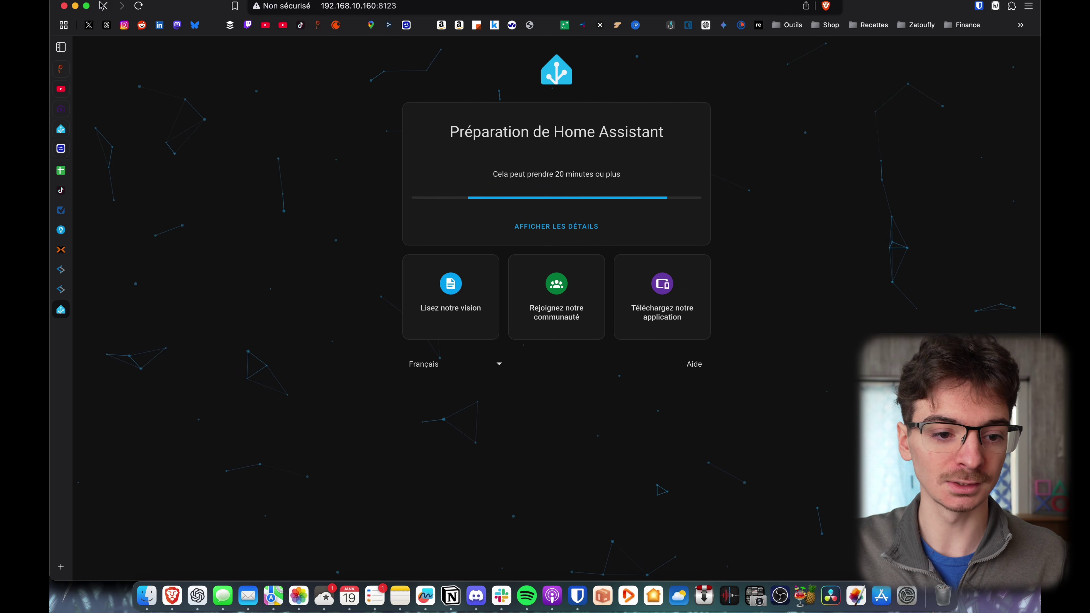
Step: Show the onboarding page full screen, view the preparation details, and start creating a new smart home
left_click(87, 7)
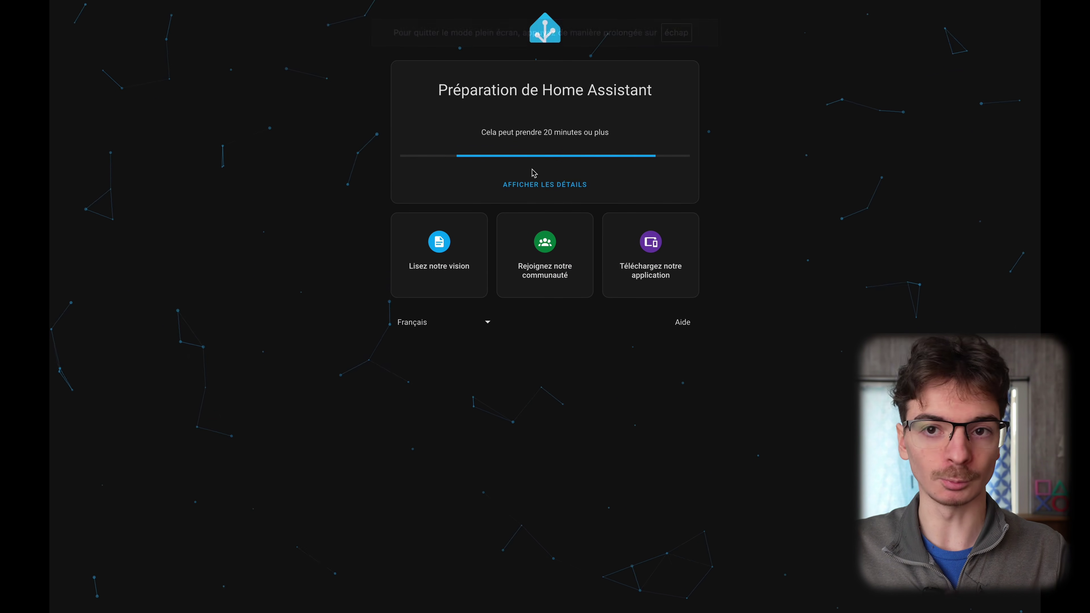
left_click(531, 184)
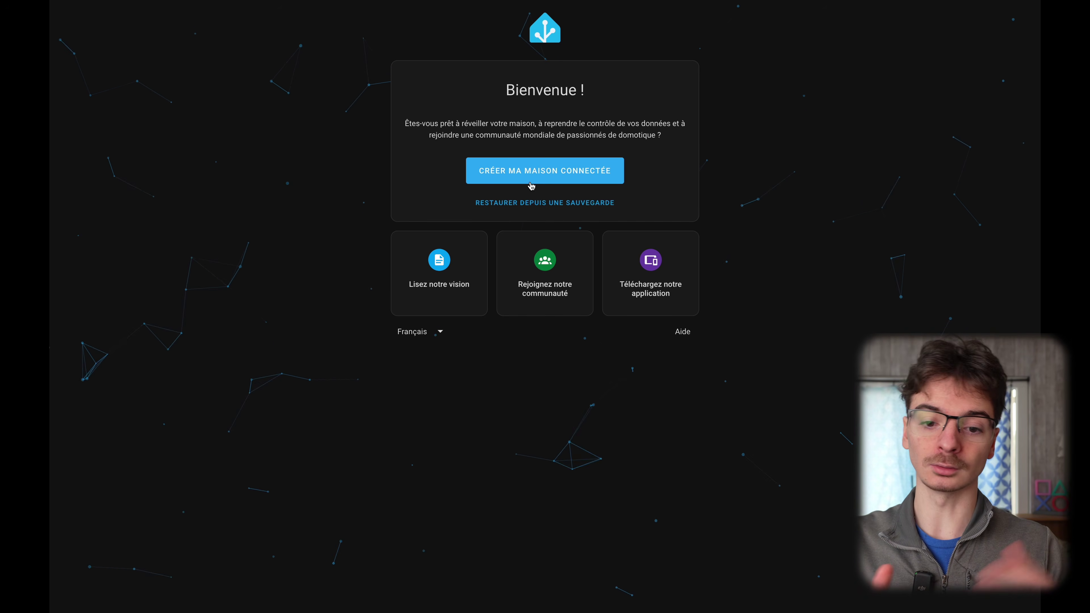
left_click(528, 177)
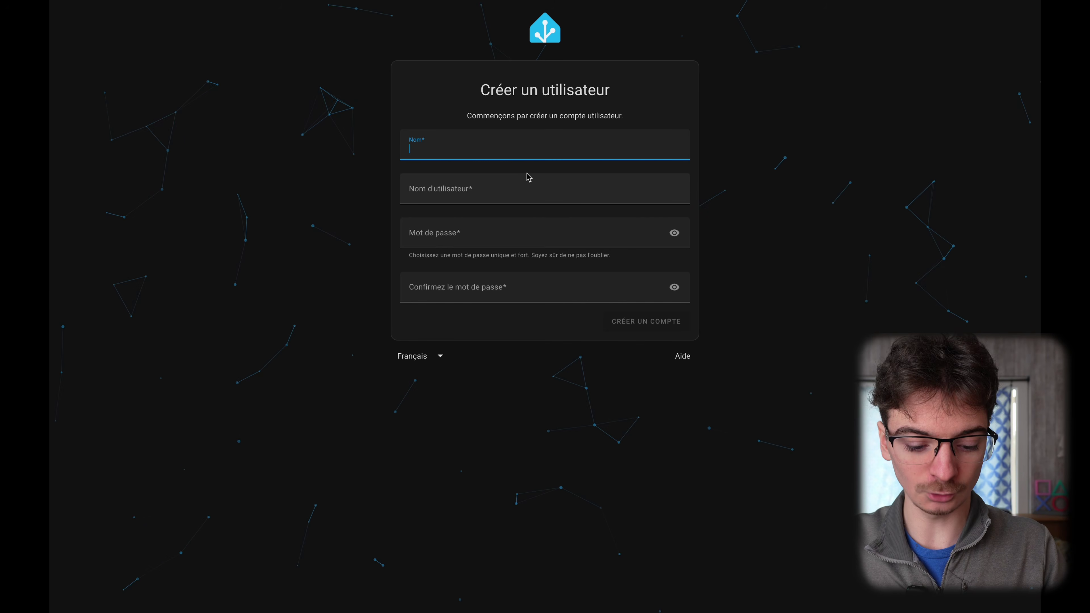
Step: Create the first user account with the user's first name as name and username, entering and confirming the account password
type("jeremy")
key("Tab")
key("Tab")
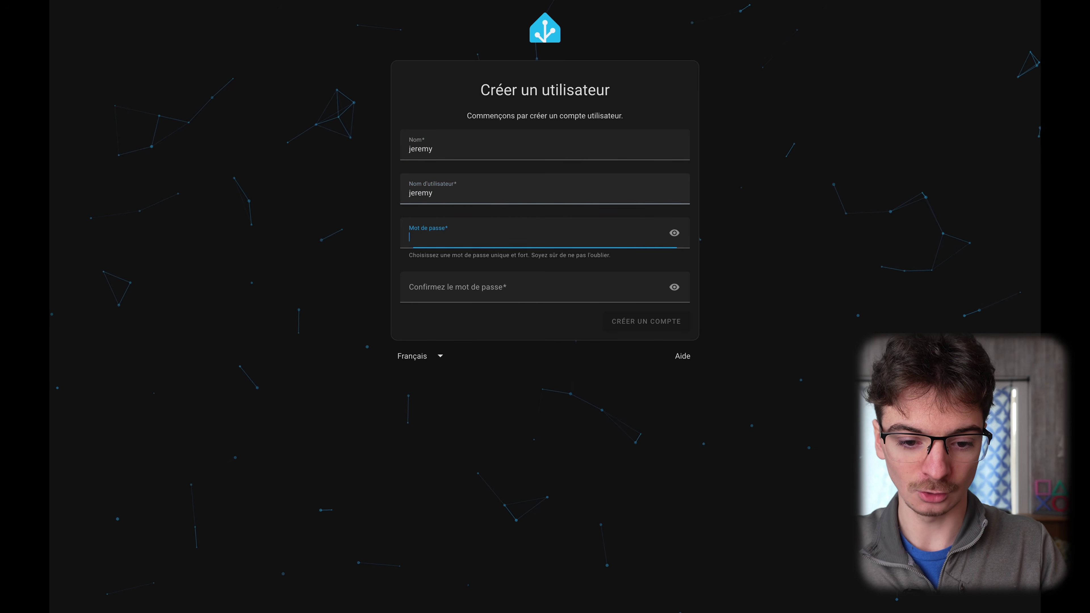
type("a")
key("Tab")
key("Tab")
type("a")
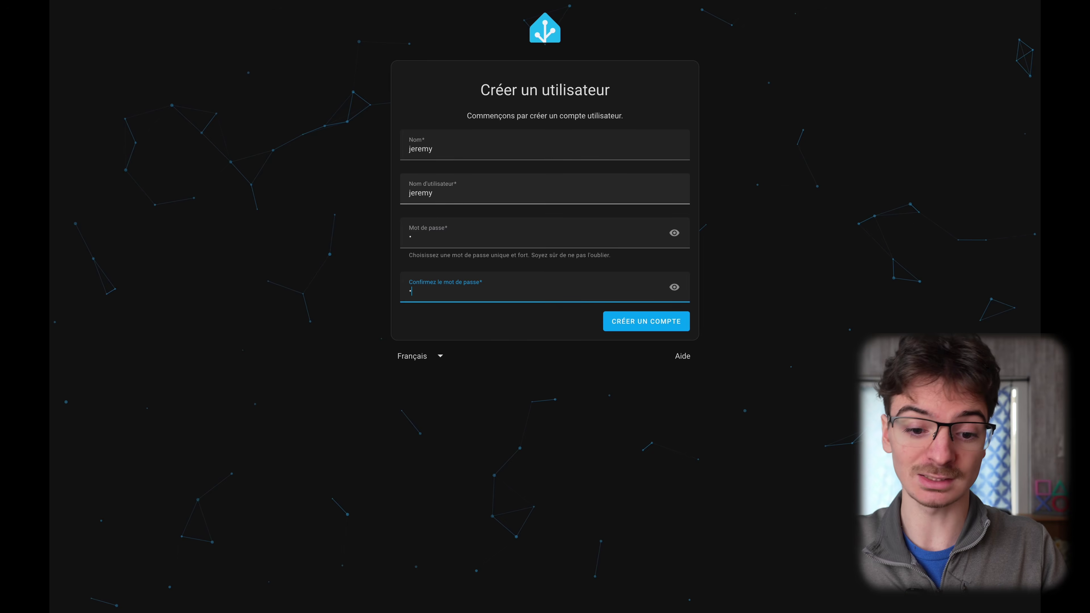
left_click(655, 325)
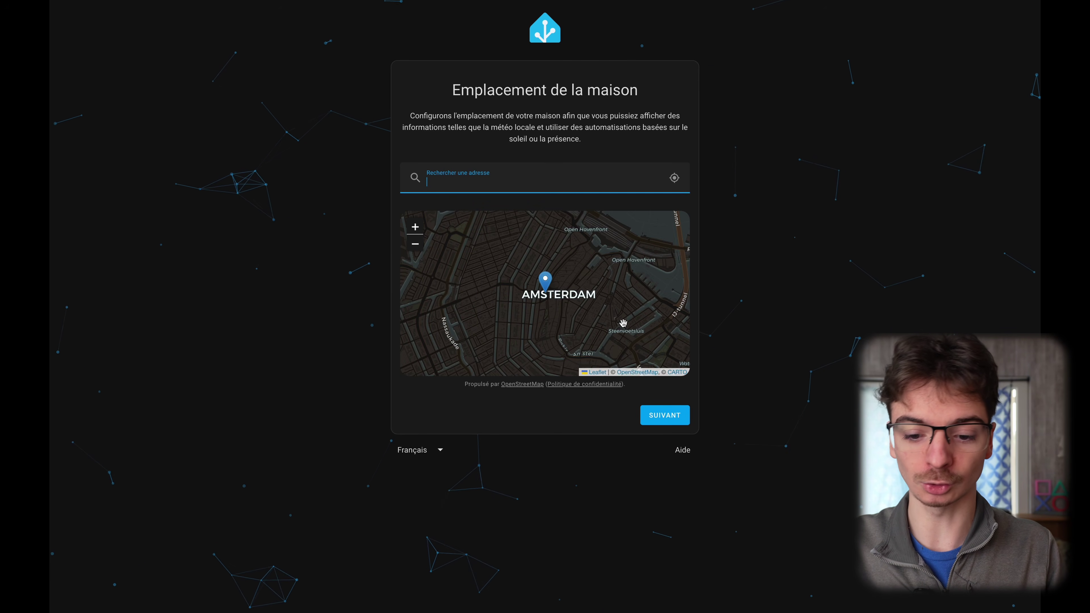
Step: Accept the default home location and set the home's country to France
left_click(672, 416)
left_click(636, 134)
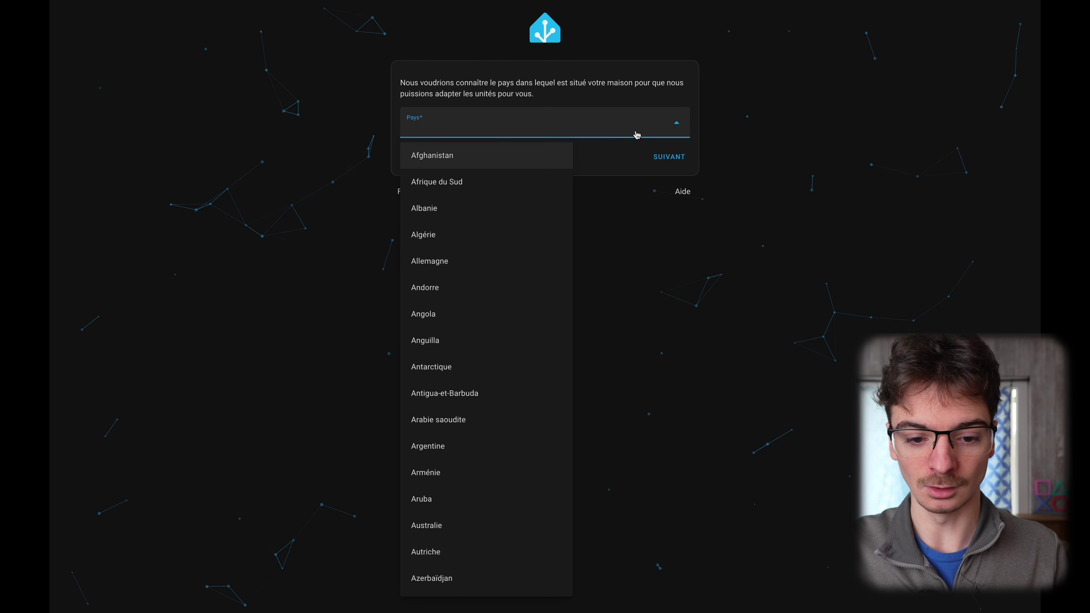
key("f")
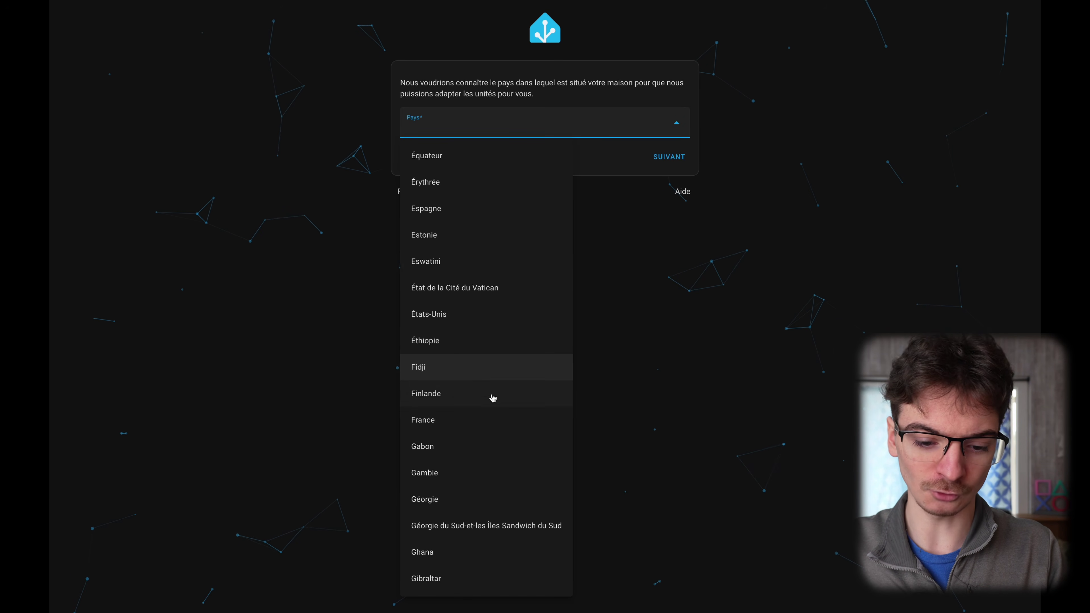
left_click(474, 420)
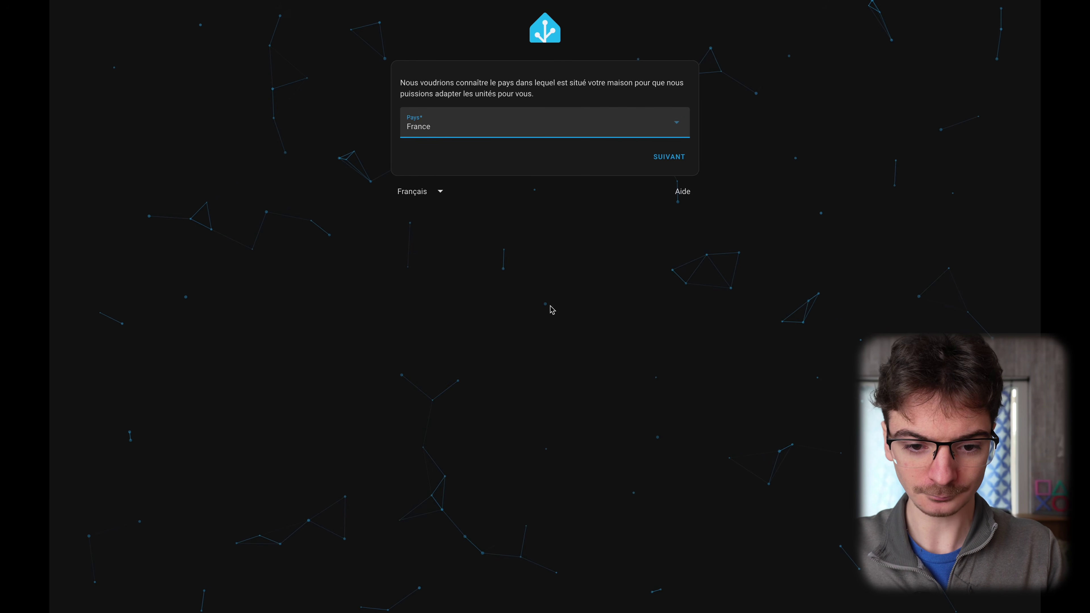
left_click(664, 157)
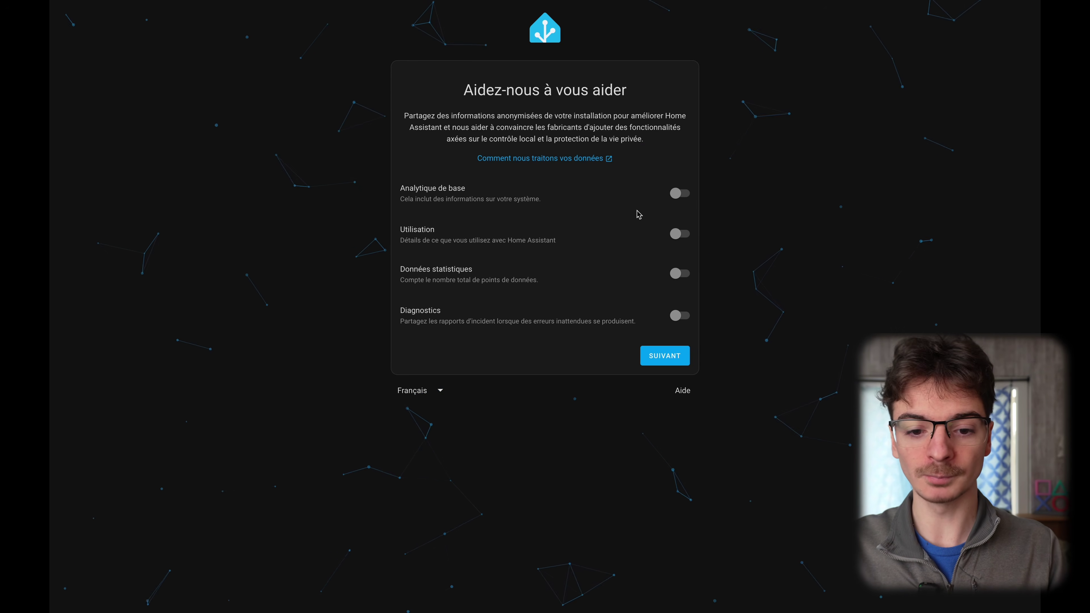
Step: Leave all analytics sharing options off and finish the onboarding without configuring the discovered devices
left_click(682, 358)
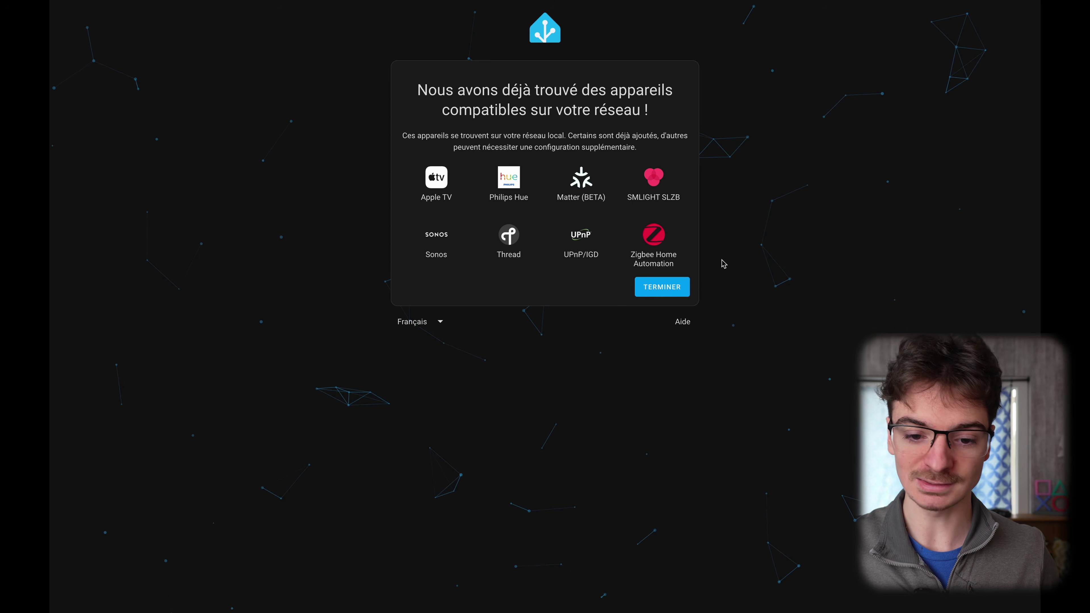
left_click(667, 284)
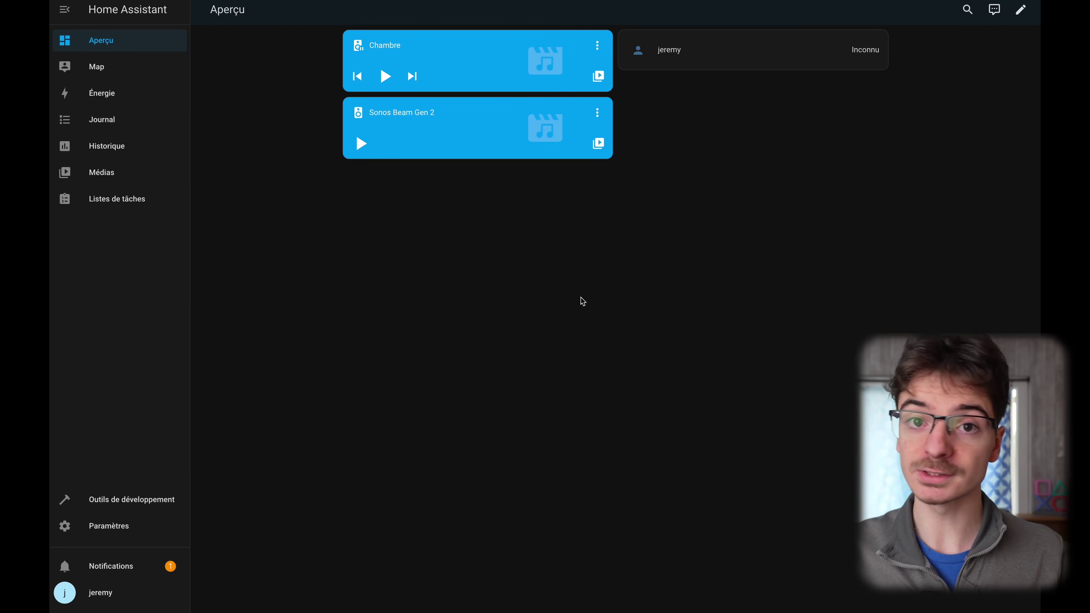
Step: In the system's network settings, switch the IPv4 configuration of the network interface to static (Statique)
left_click(127, 539)
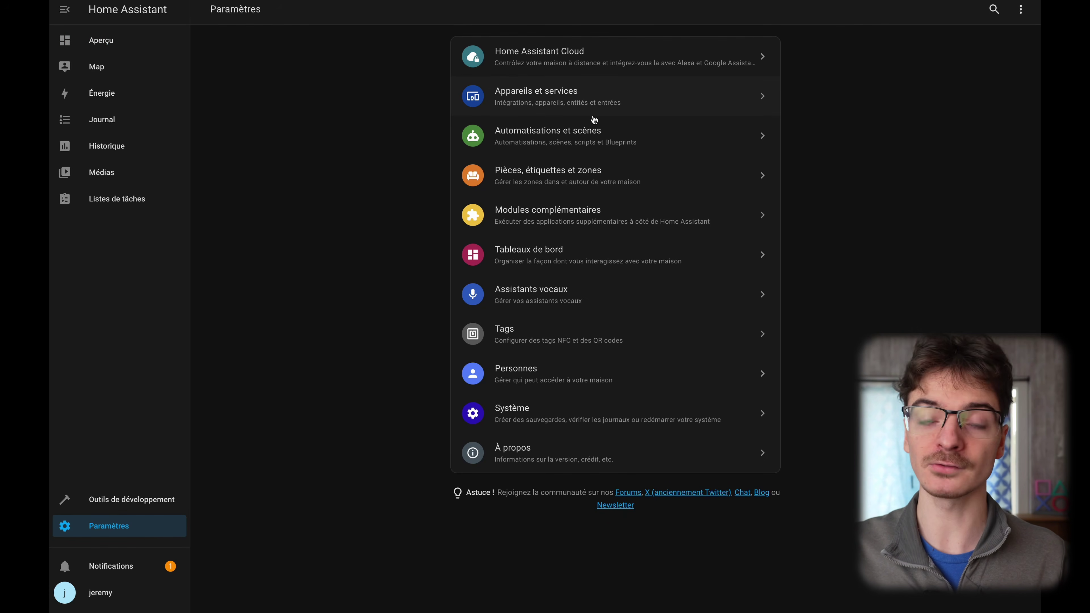
left_click(534, 425)
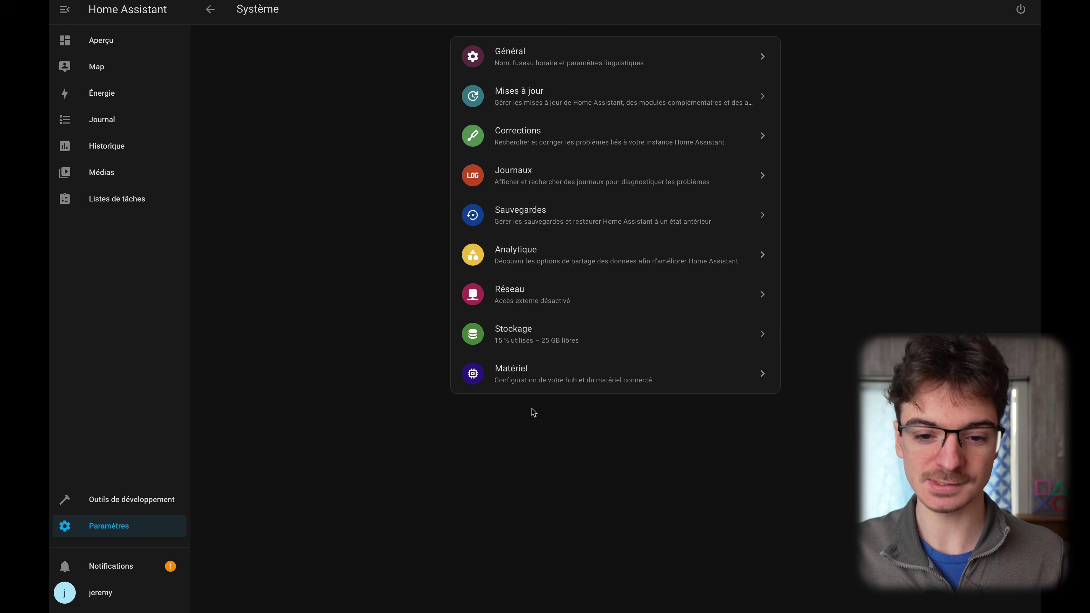
left_click(545, 291)
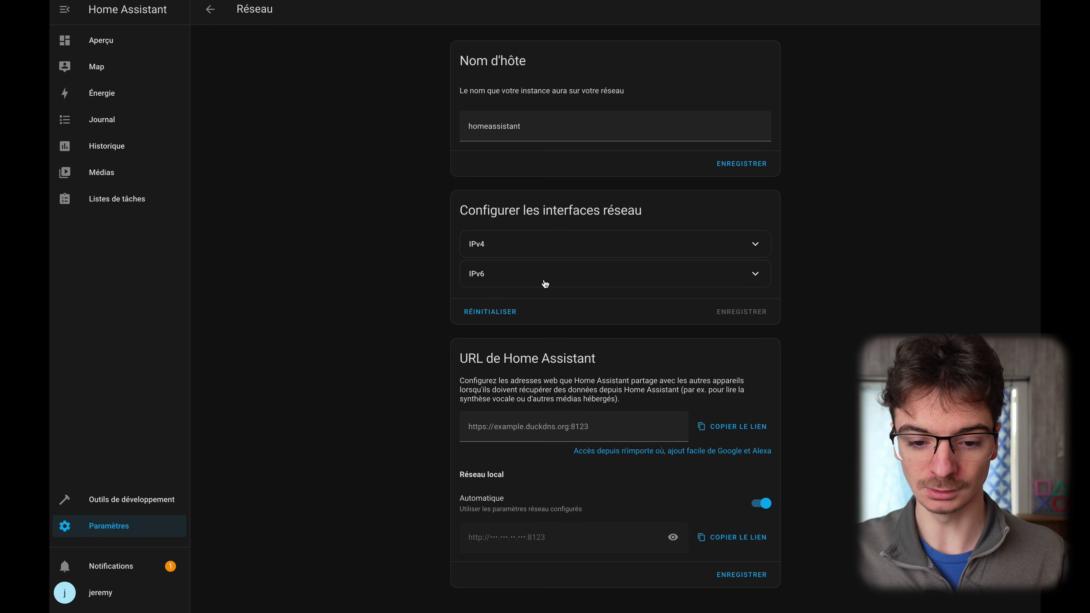
left_click(553, 245)
left_click(556, 115)
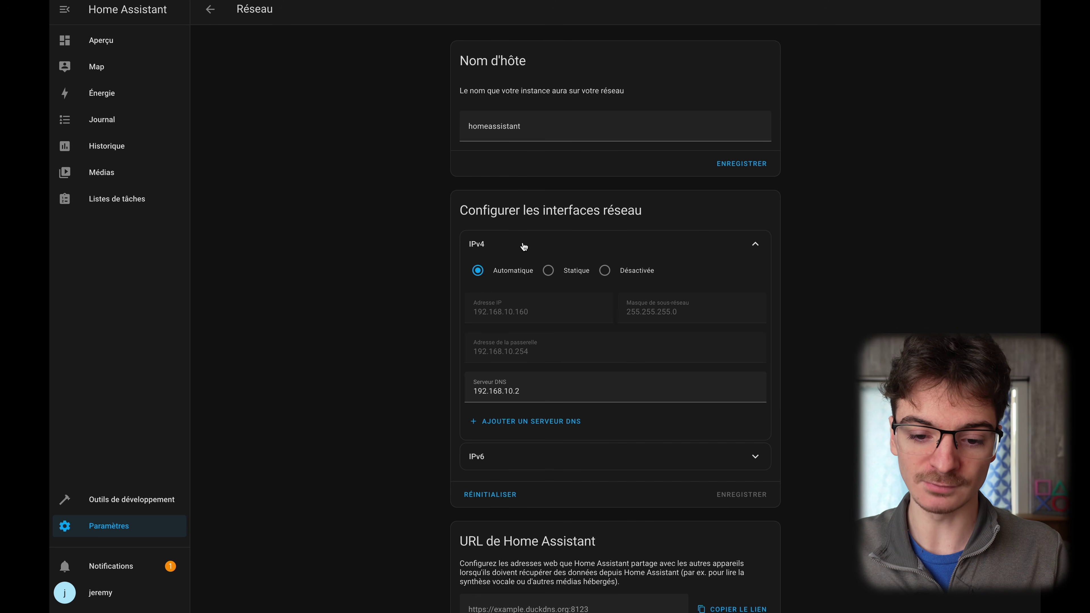
left_click(547, 271)
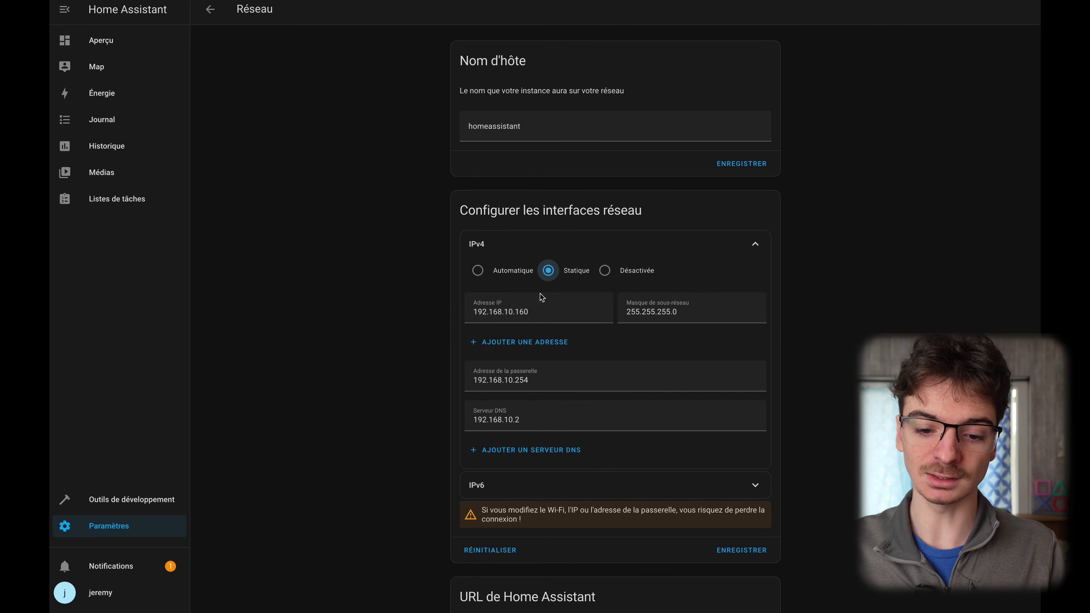